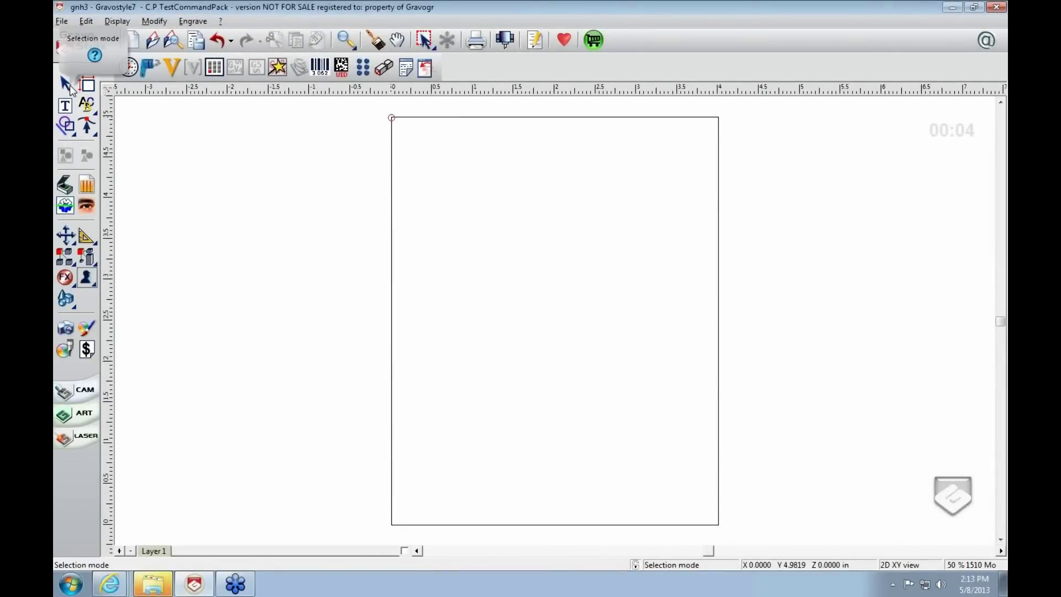
Import LOGO--JPEG.jpg from Removable Disk (F:) using the all-image-formats filter
left_click(62, 21)
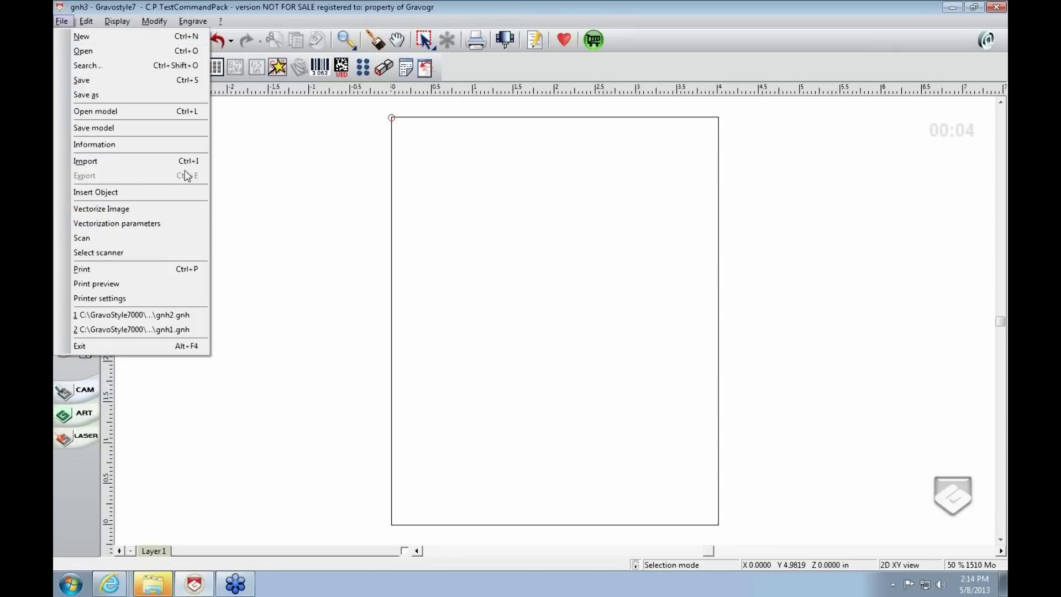
left_click(109, 167)
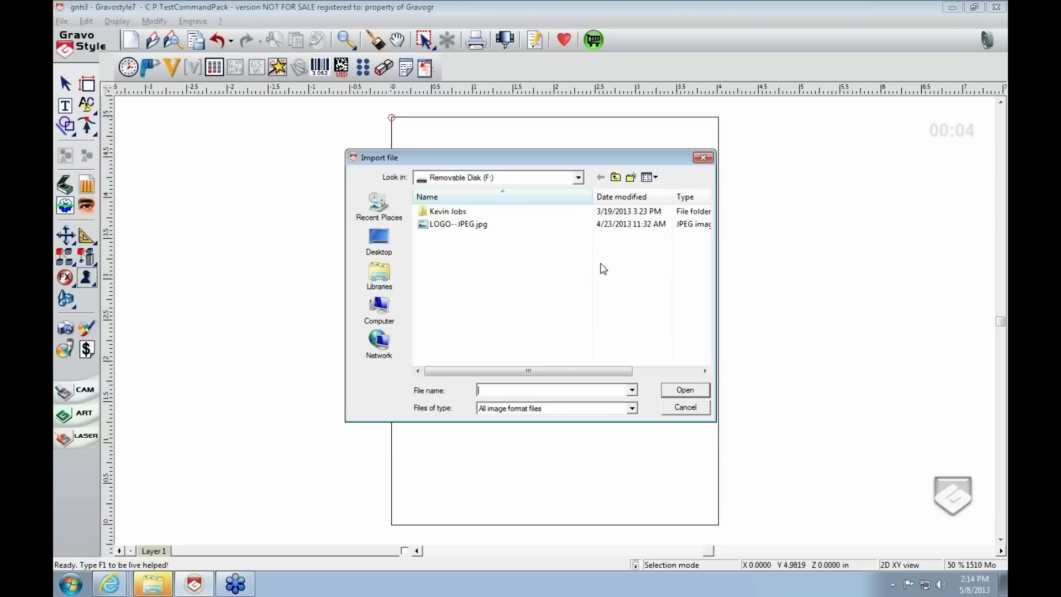
left_click(630, 408)
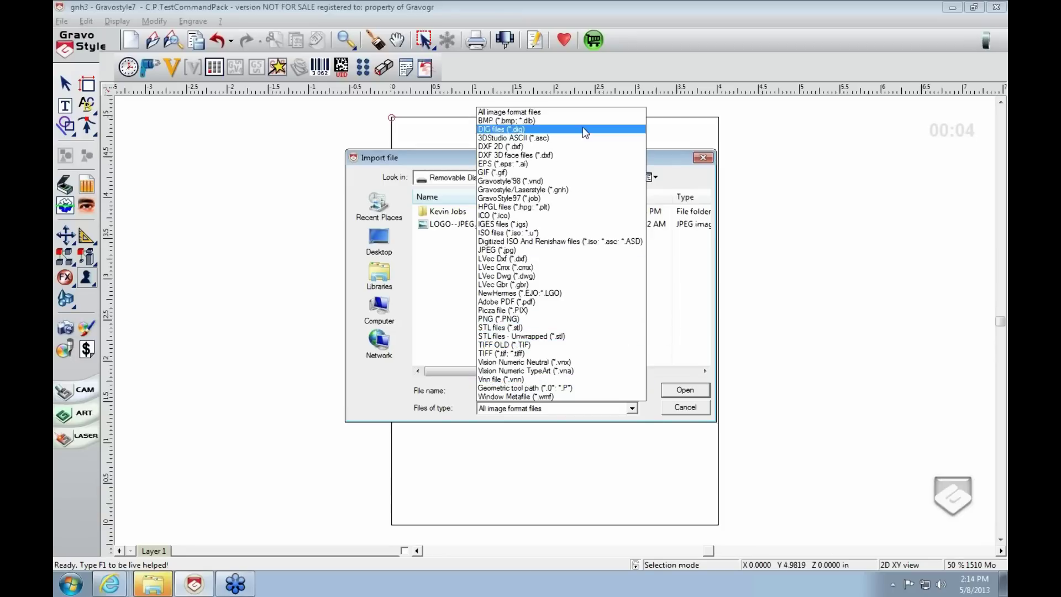
left_click(683, 309)
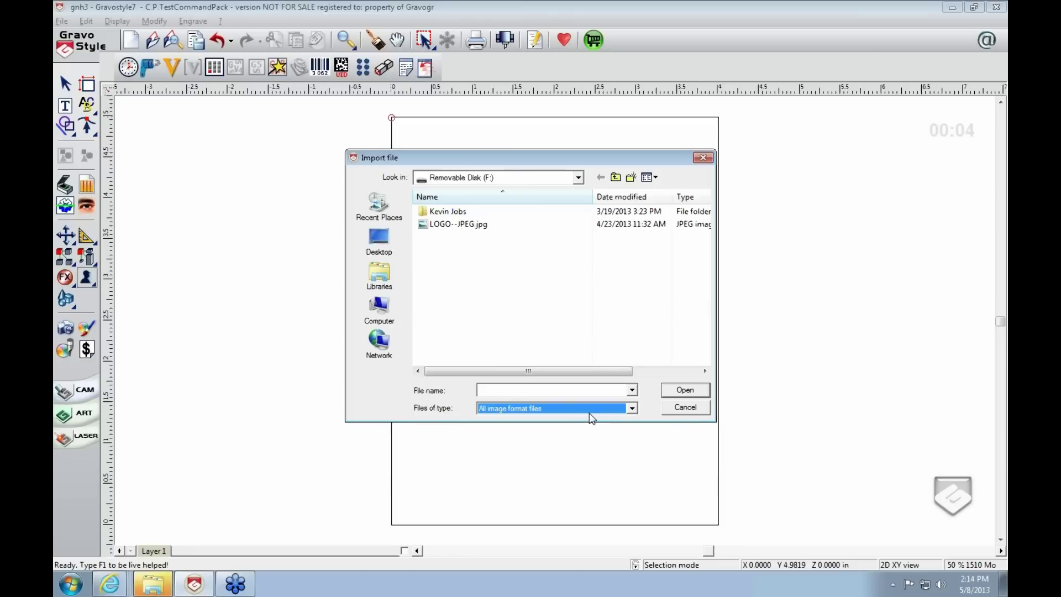
left_click(479, 225)
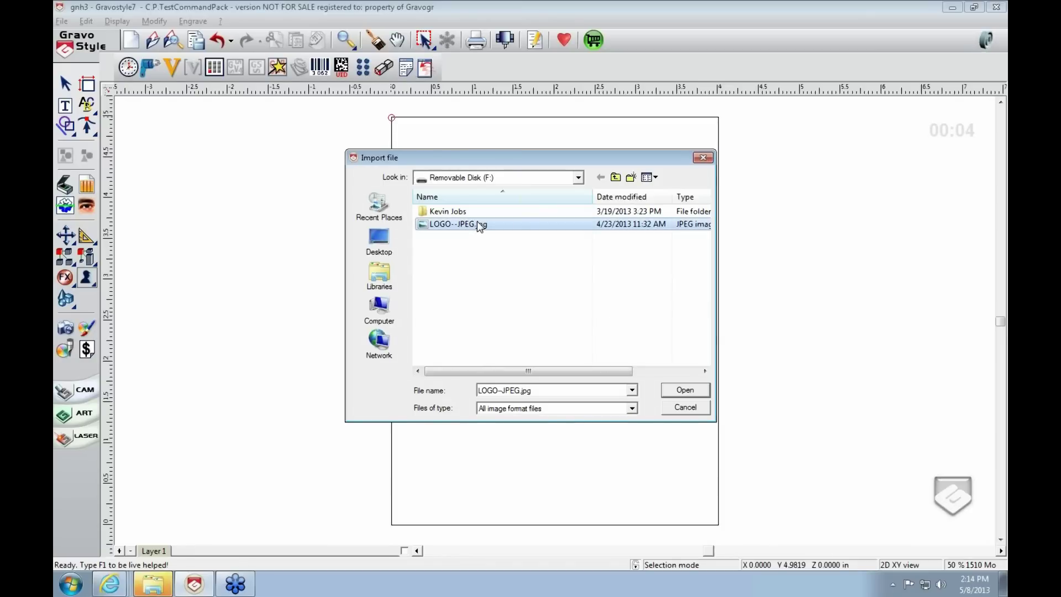
left_click(685, 389)
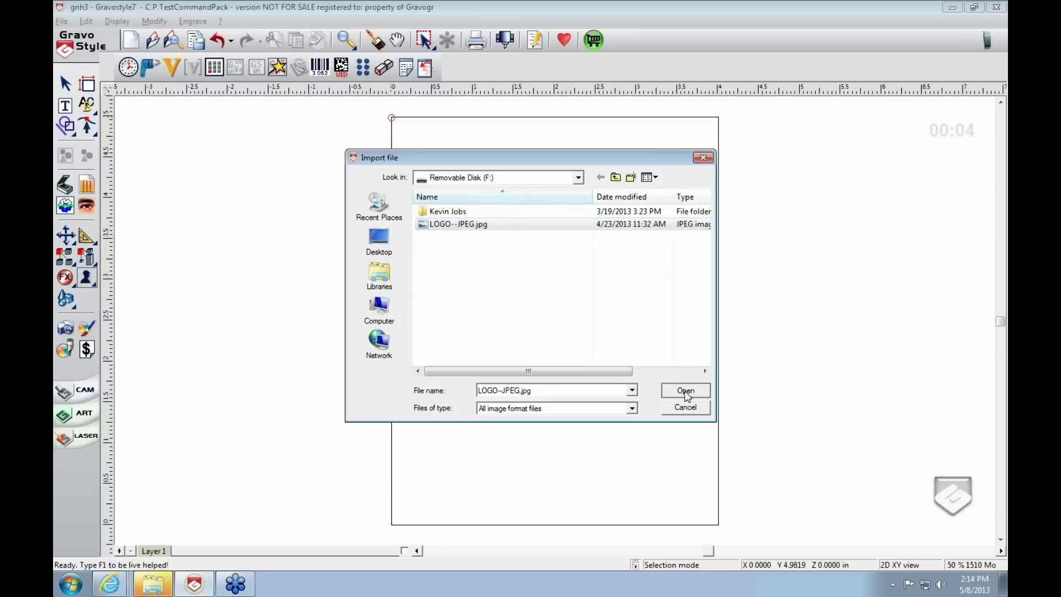
left_click(587, 277)
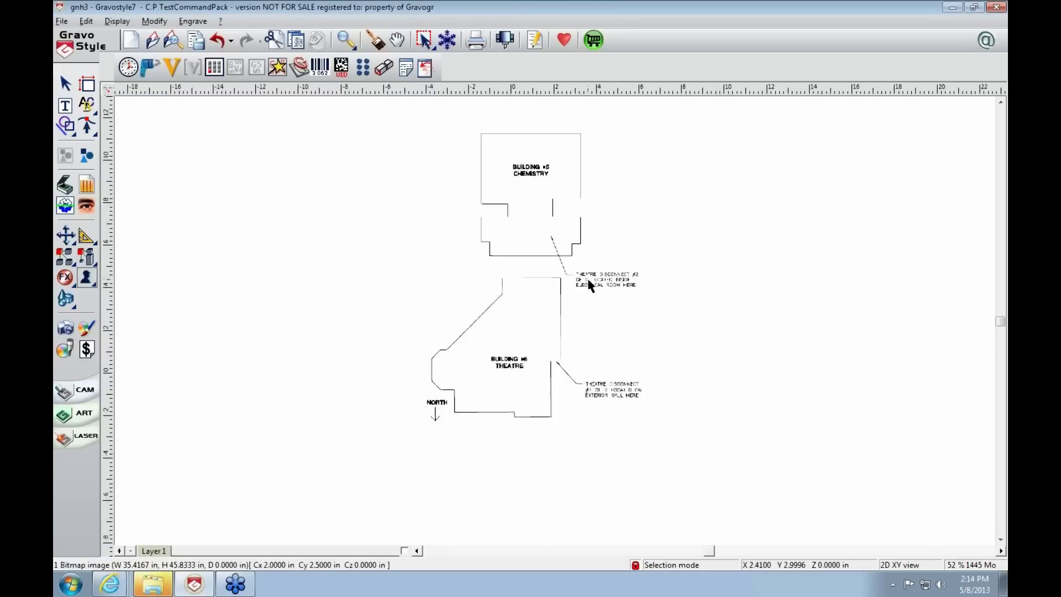
scroll(587, 277, "up", 3)
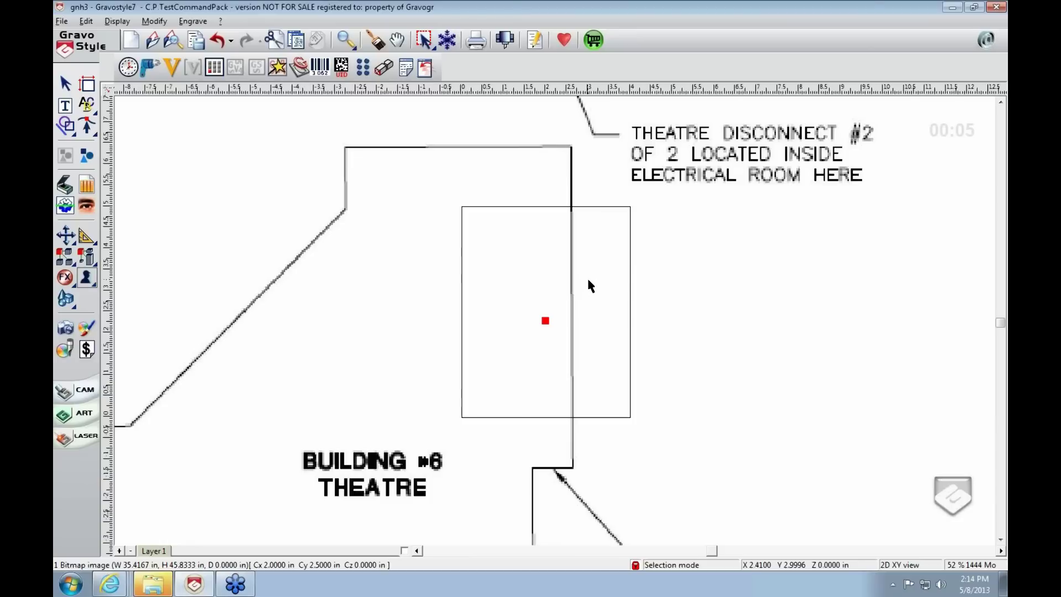
scroll(587, 277, "down", 3)
scroll(587, 277, "up", 2)
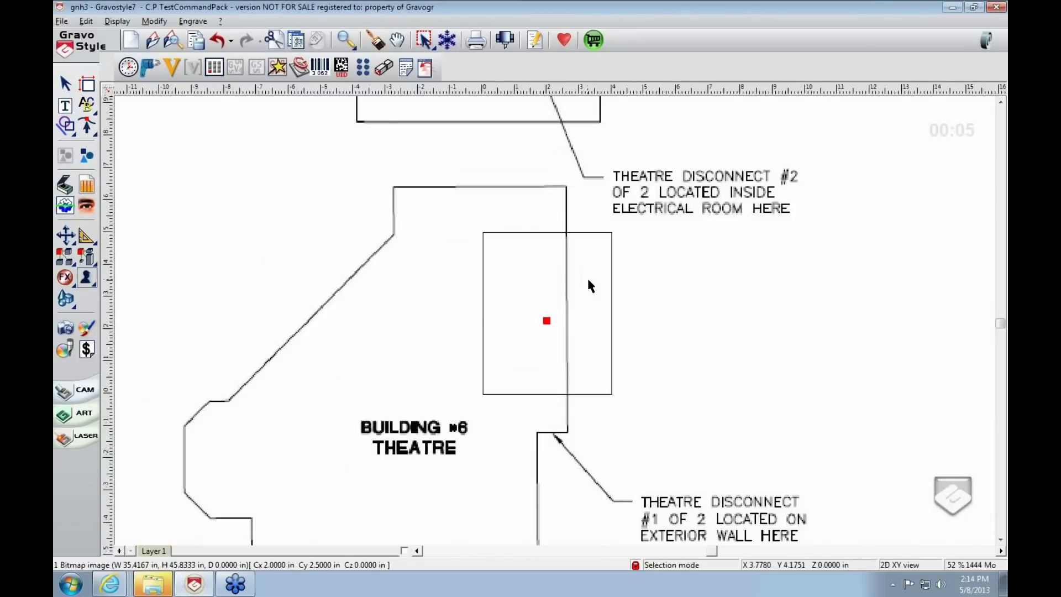
scroll(422, 452, "up", 1)
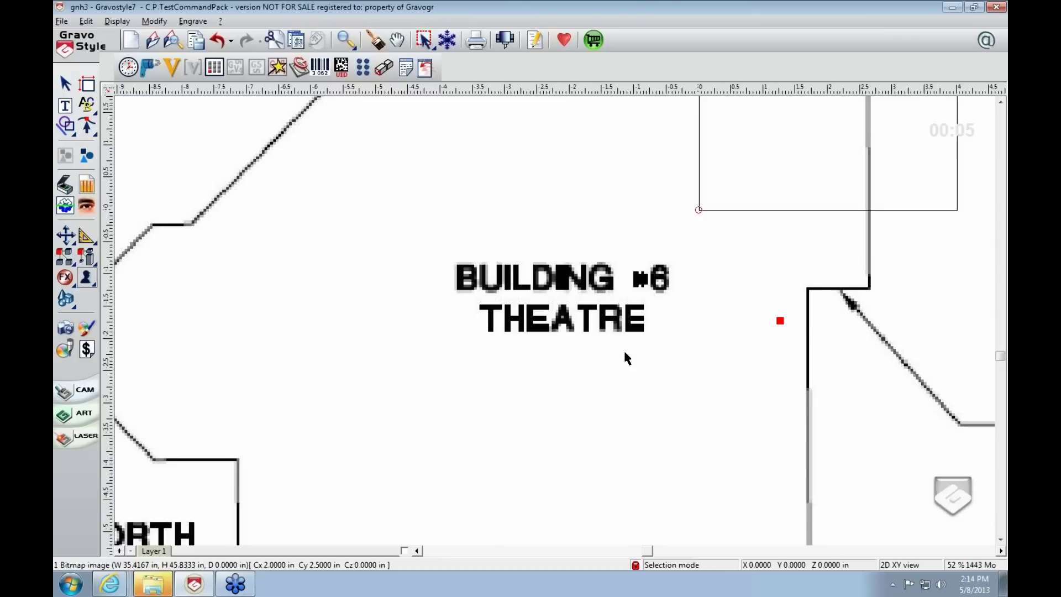
scroll(626, 356, "down", 3)
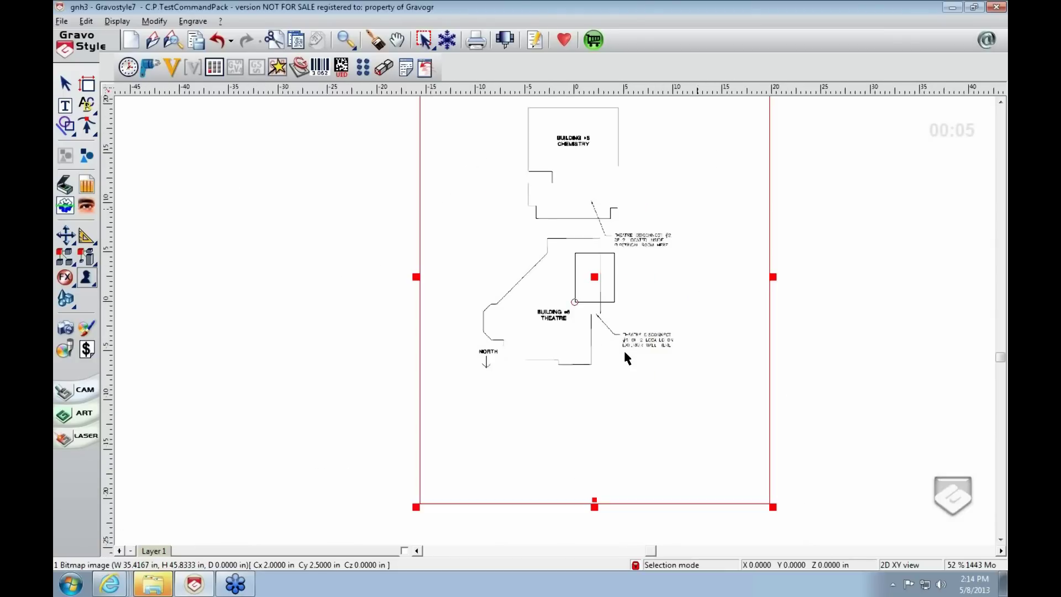
scroll(554, 326, "down", 1)
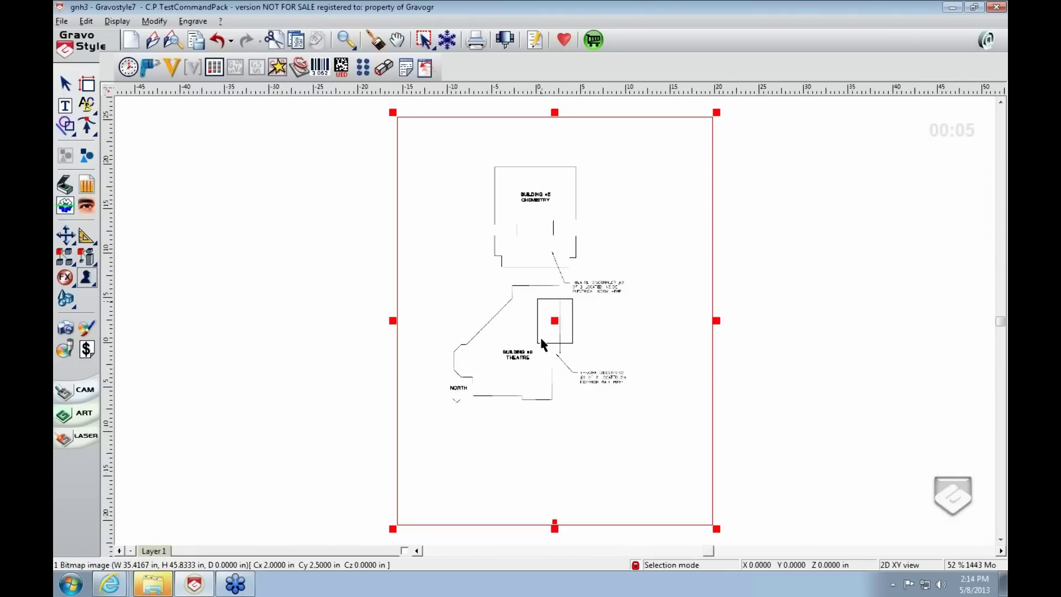
scroll(525, 349, "down", 1)
scroll(510, 356, "up", 3)
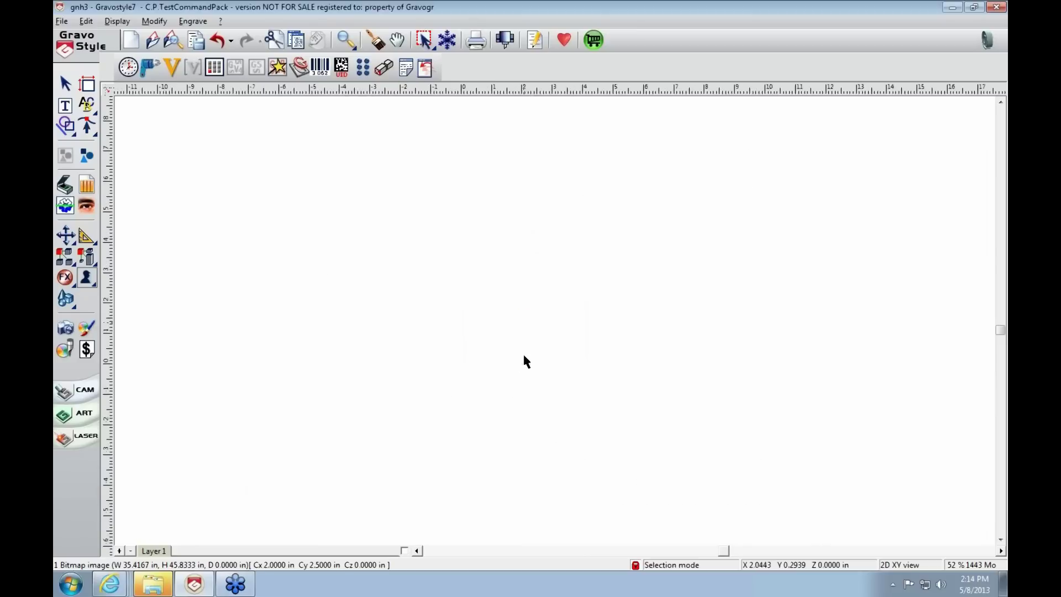
scroll(527, 394, "down", 1)
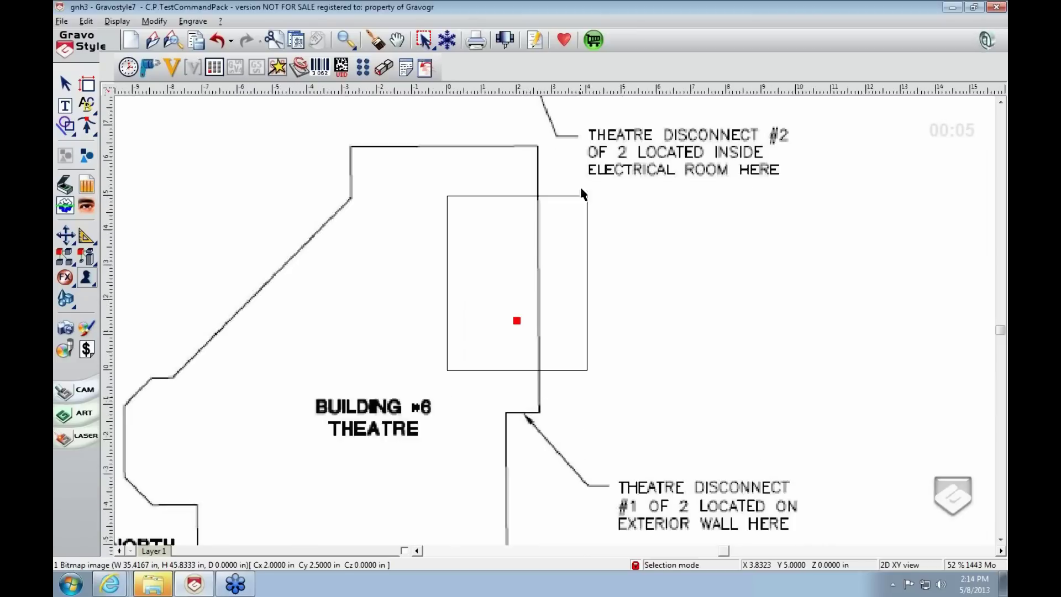
scroll(623, 274, "down", 3)
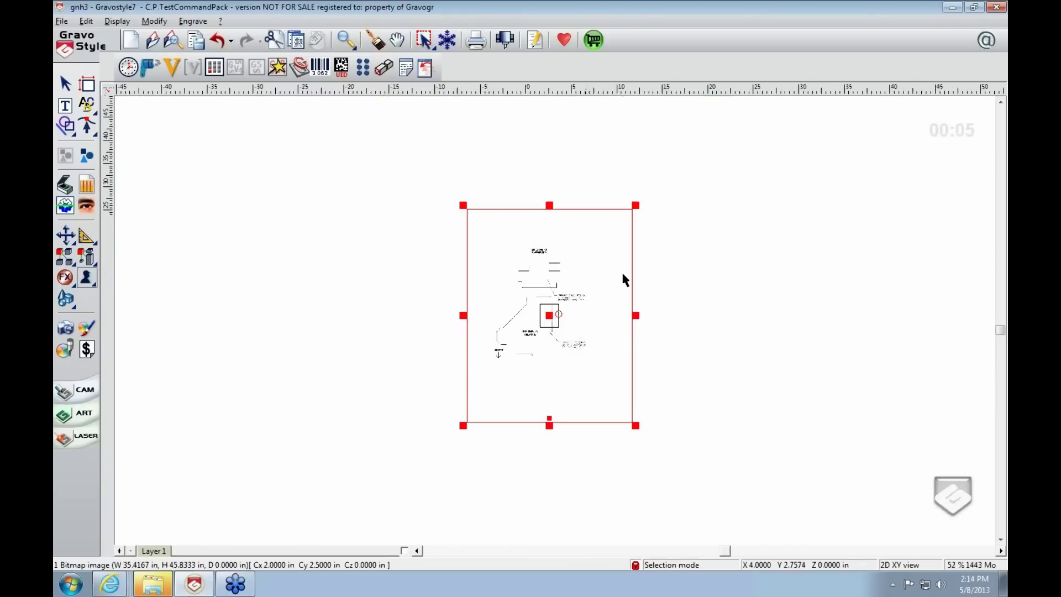
Select the floor-plan bitmap and scale it down to about 61%
left_click(461, 426)
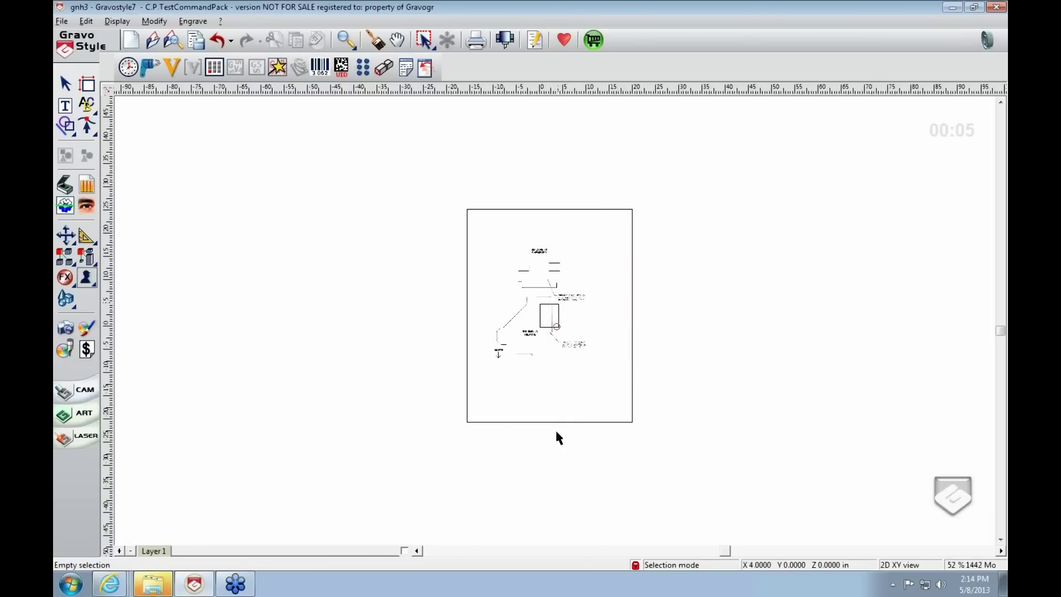
left_click(636, 566)
left_click(629, 225)
left_click_drag(636, 205, 551, 328)
scroll(551, 327, "up", 1)
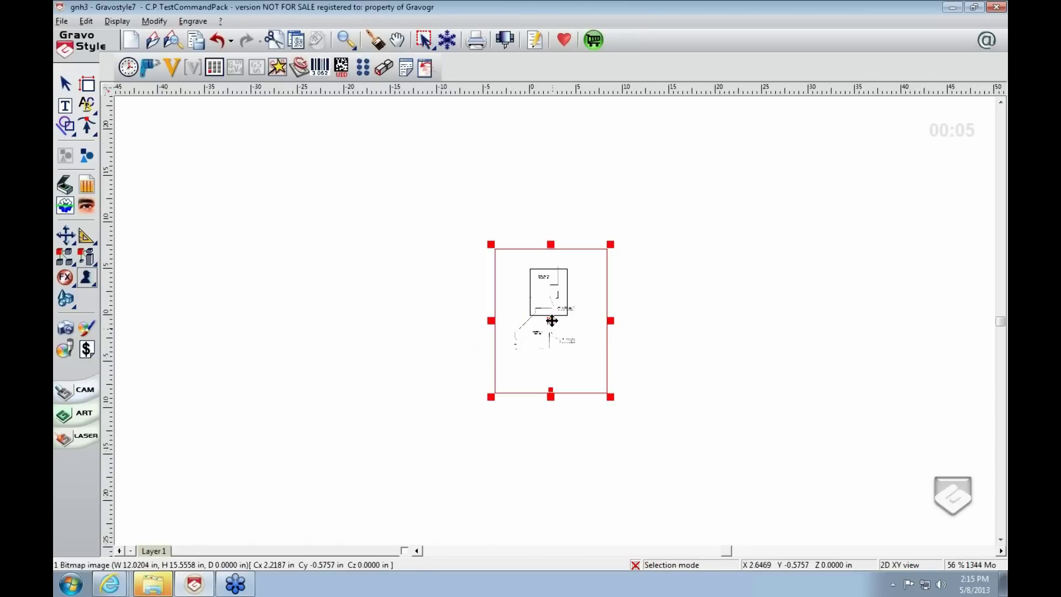
scroll(551, 320, "up", 1)
Shrink the bitmap to about 2.58 × 3.34 in and place it inside the page outline
left_click_drag(670, 171, 562, 314)
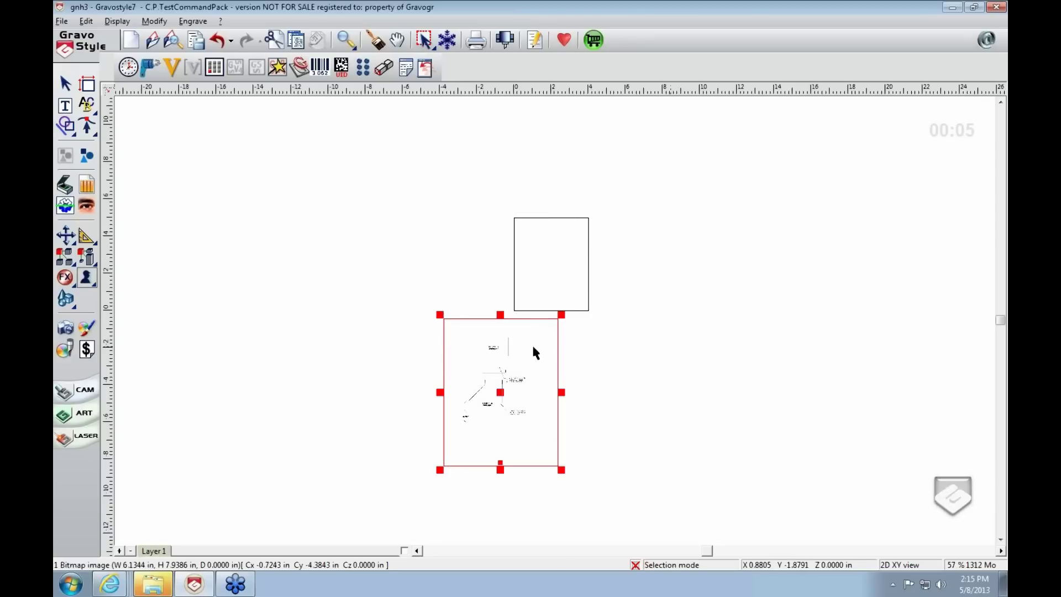
left_click_drag(517, 387, 564, 279)
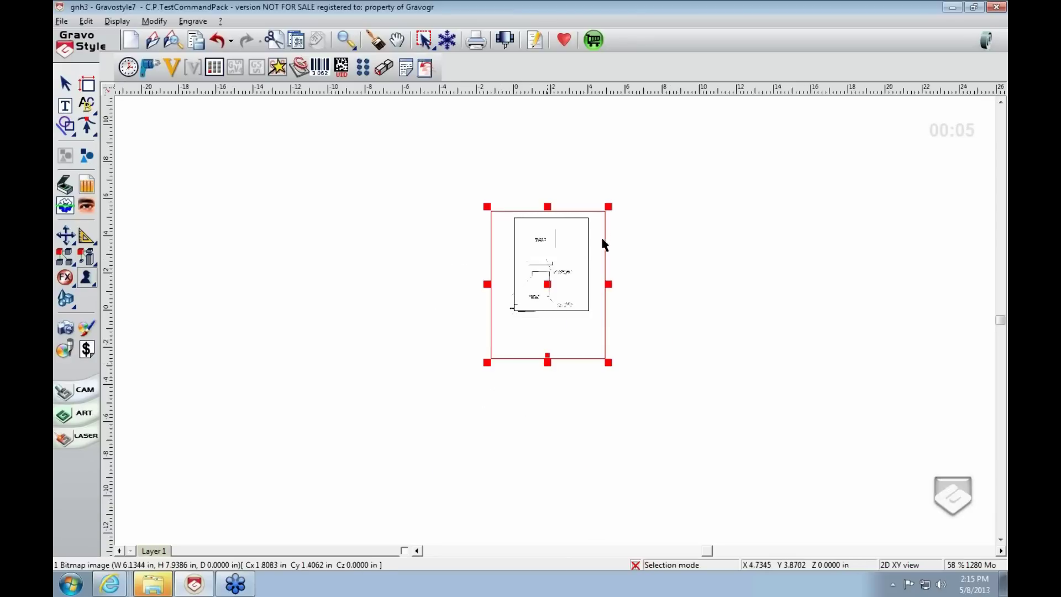
mouse_move(607, 209)
left_mouse_down()
mouse_move(536, 287)
mouse_move(557, 270)
left_mouse_up()
left_click_drag(524, 316, 546, 274)
left_click_drag(582, 228, 558, 254)
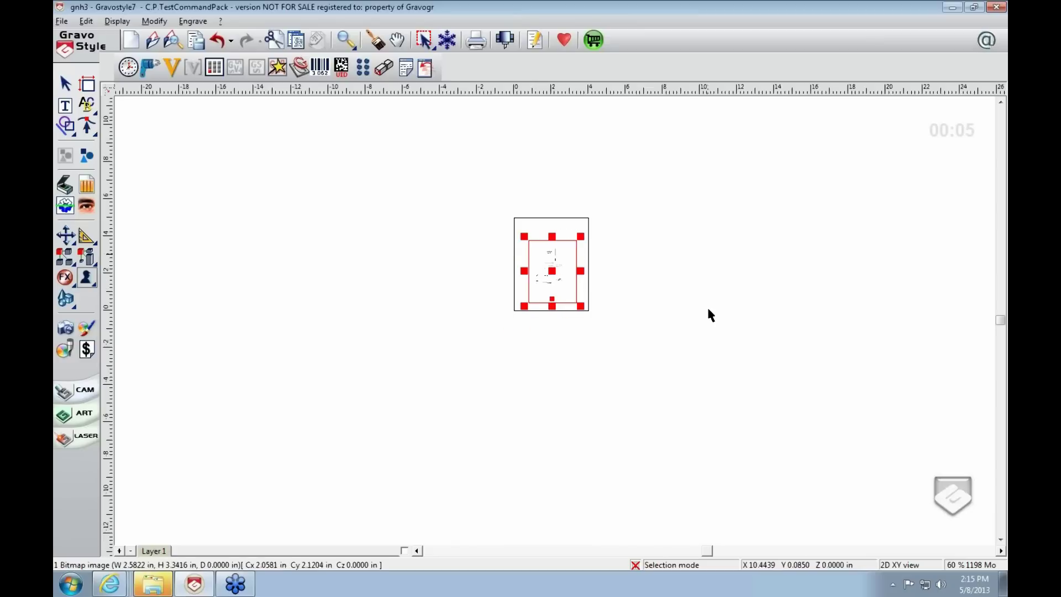
left_click(707, 307)
left_click(577, 300)
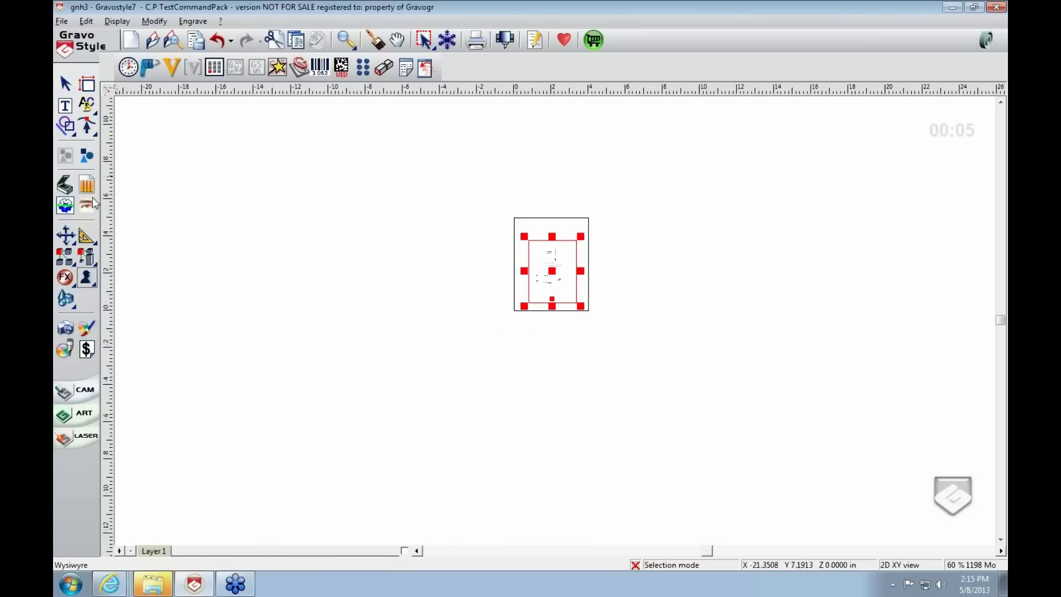
Open Vectorize Image and set Allowance 1.5, Noise filtering 1 and Smoothing 0
left_click(64, 209)
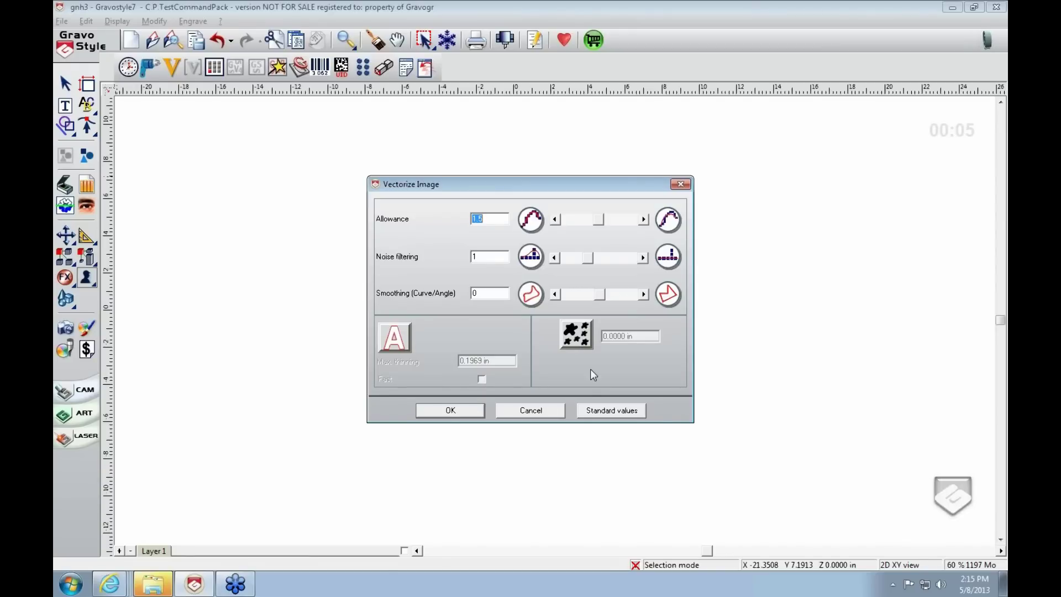
left_click(496, 224)
left_click(643, 258)
left_click(643, 258)
left_click(554, 257)
left_click(554, 258)
left_click(644, 258)
left_click(644, 259)
left_click(555, 258)
left_click(554, 257)
left_click_drag(606, 298, 622, 296)
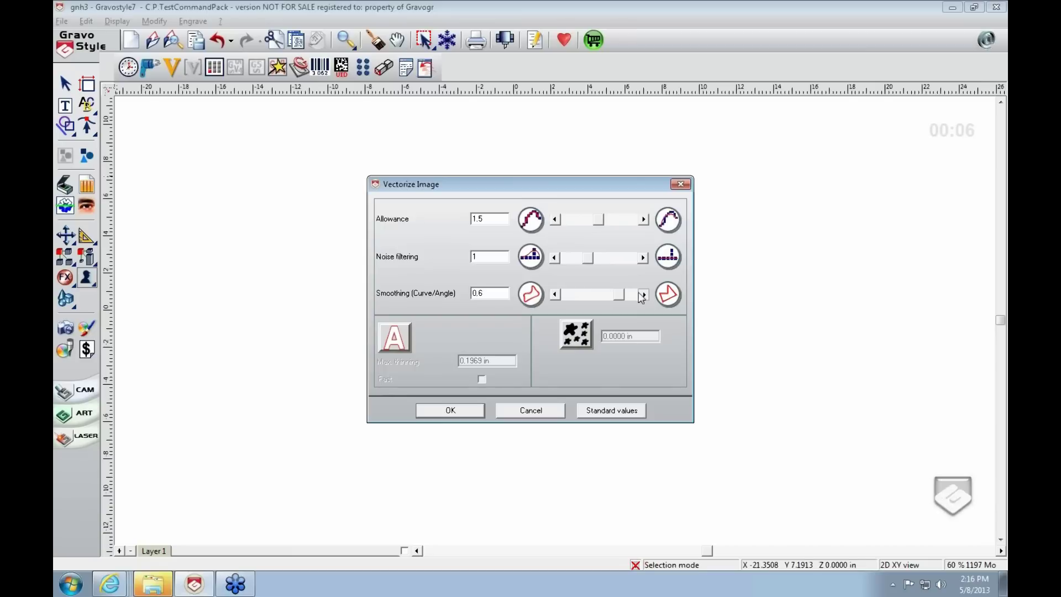
left_click(572, 295)
left_click(556, 296)
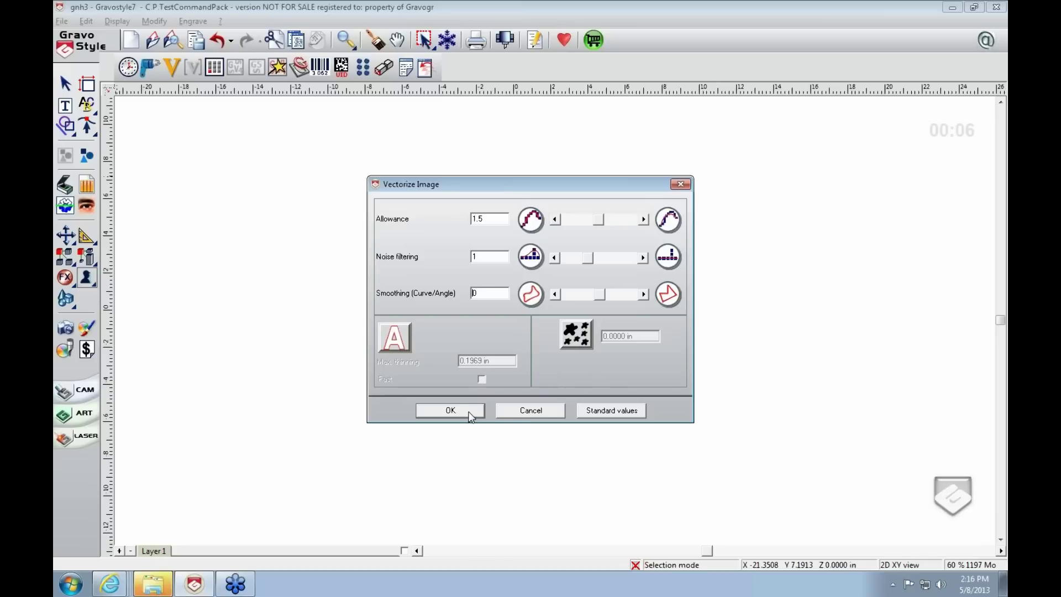
Start vectorizing and fuse the grey swatches, reducing the palette from 5 to 3 colours
left_click(451, 410)
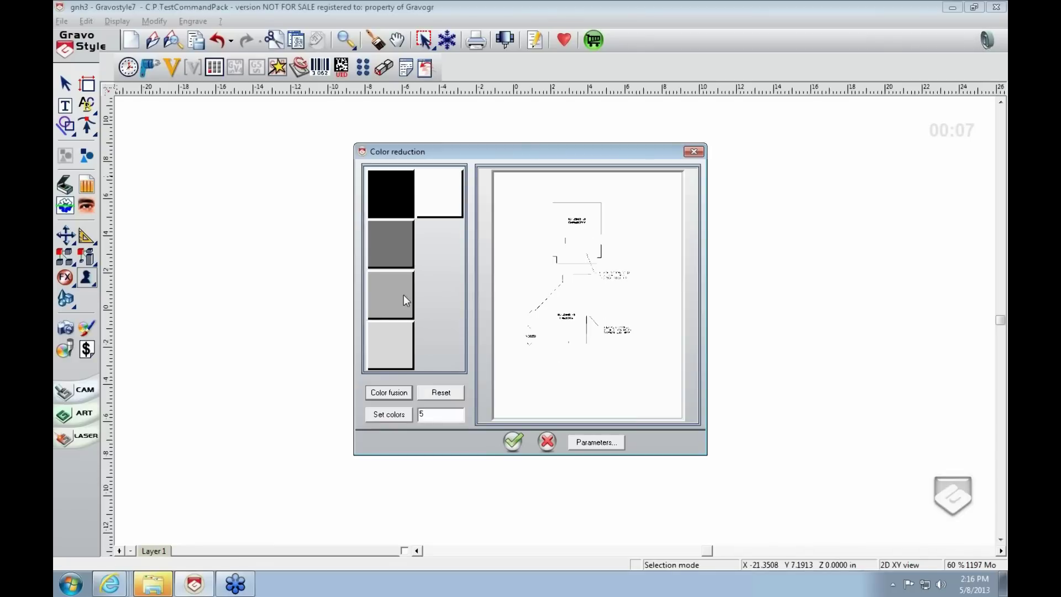
left_click(399, 244)
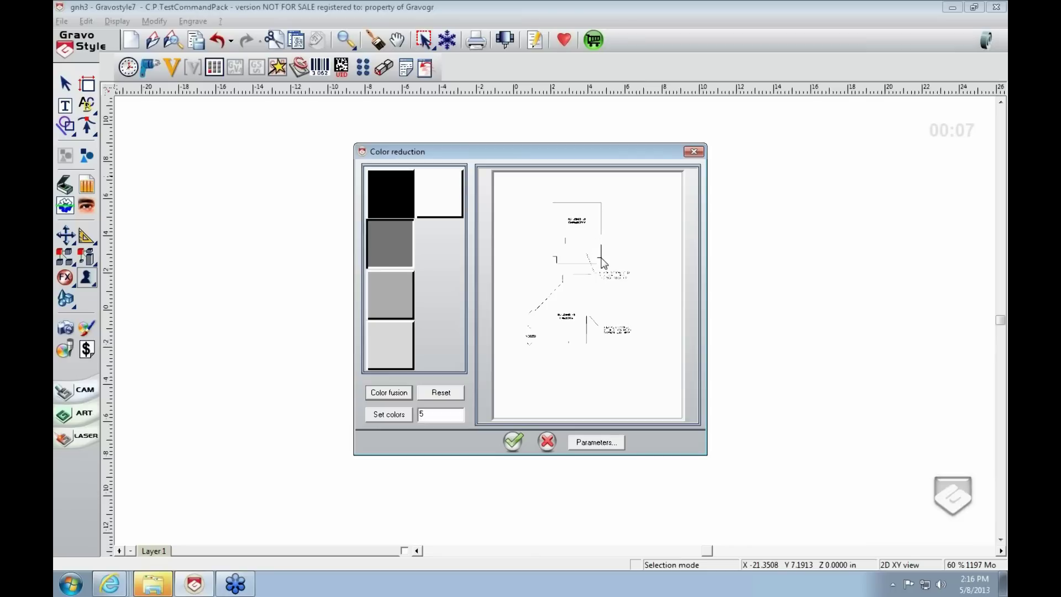
left_click(404, 284)
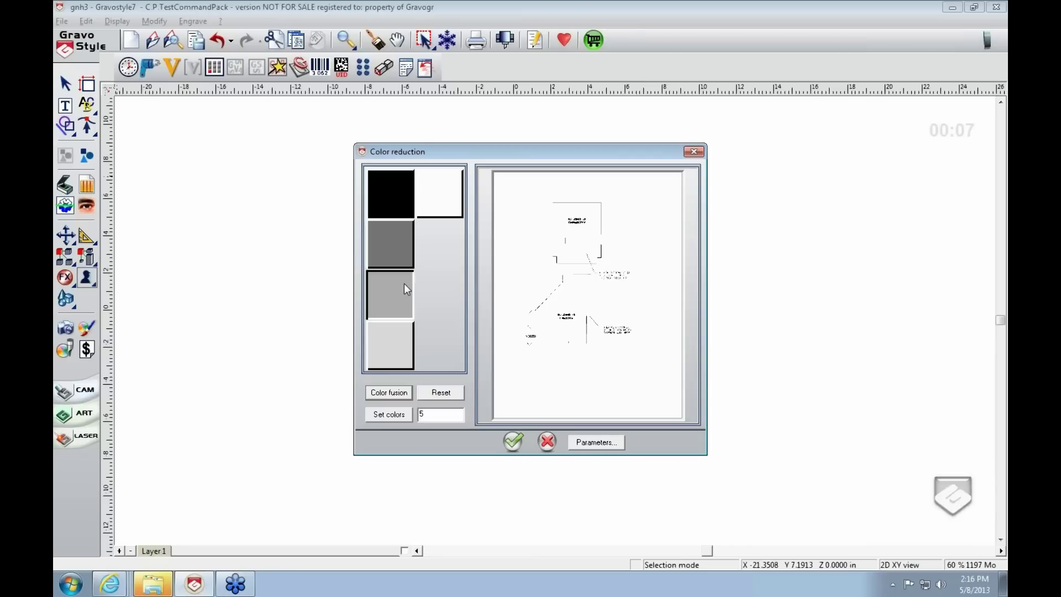
left_click(398, 268)
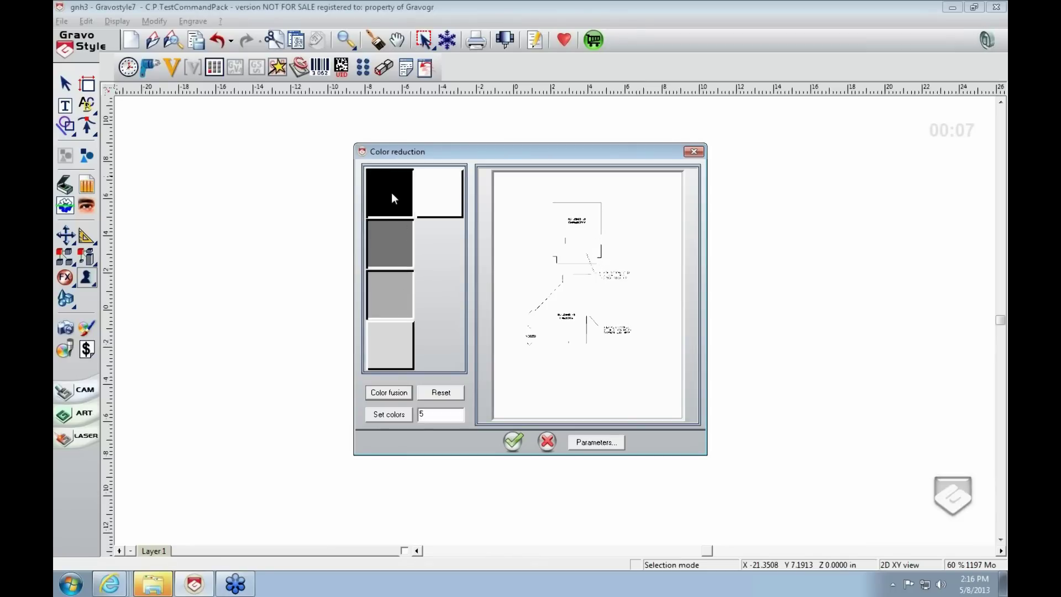
left_click(395, 396)
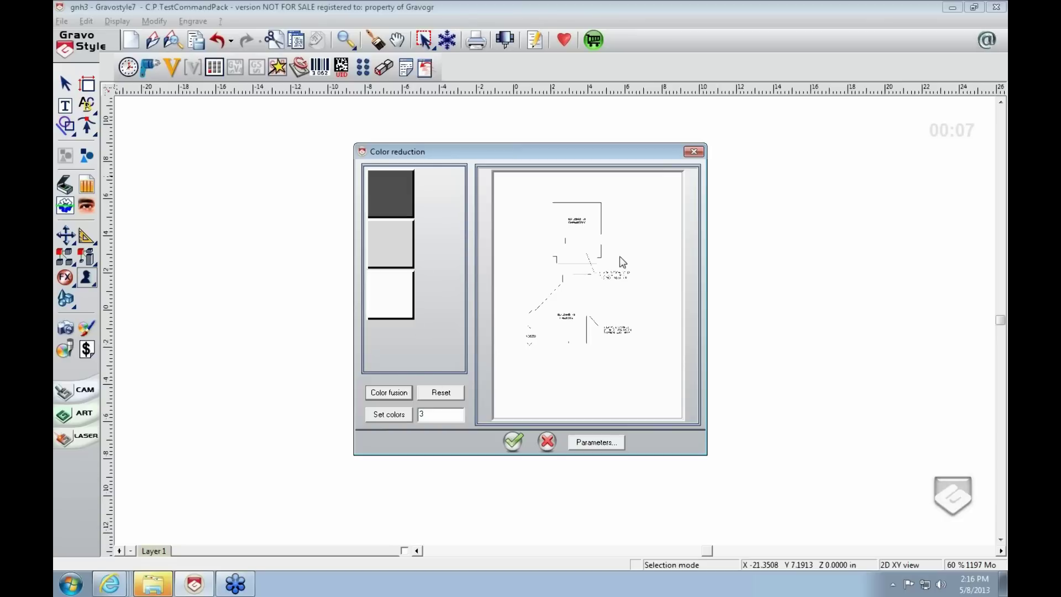
left_click(570, 275)
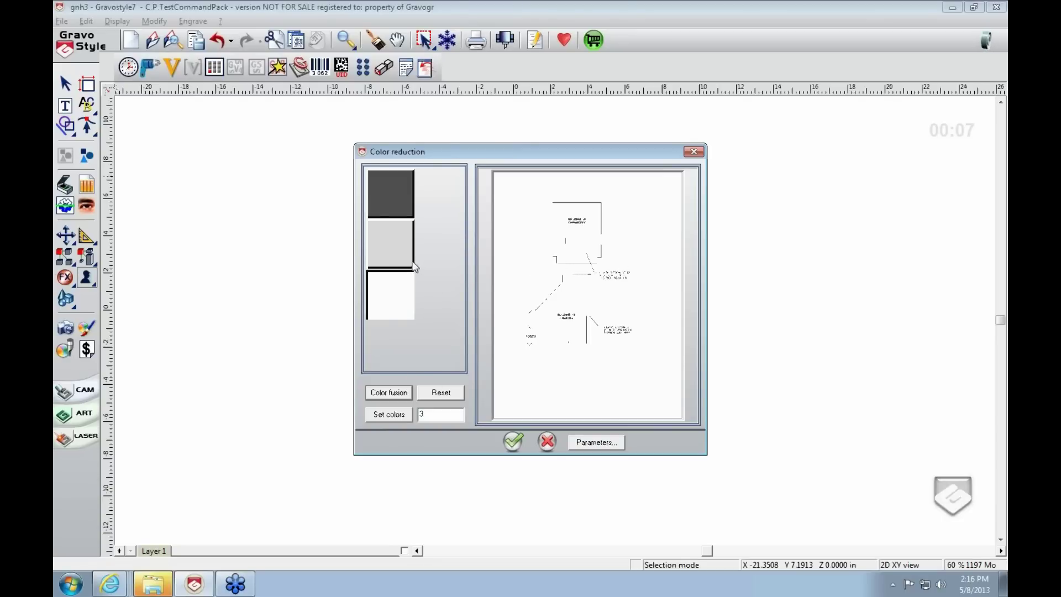
left_click(401, 246)
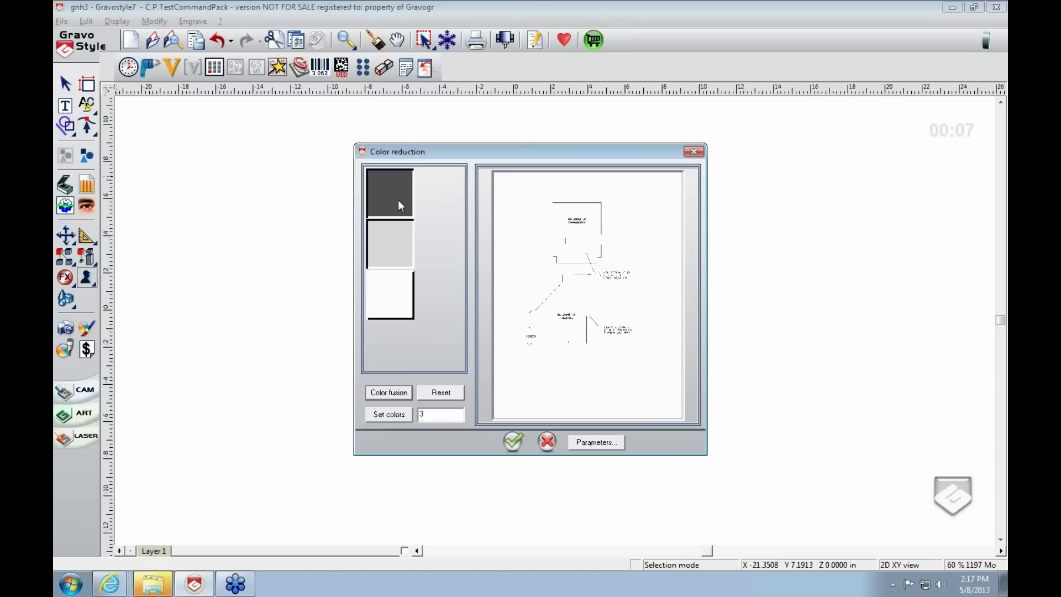
Fuse the palette down to dark grey and white, then accept to vectorize the floor plan
left_click(390, 391)
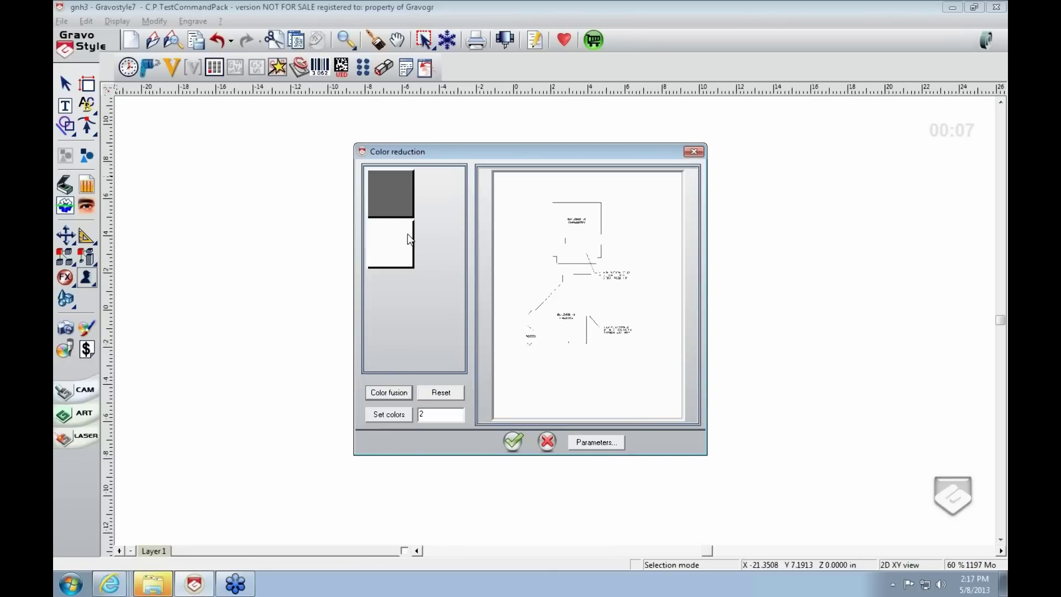
left_click(397, 214)
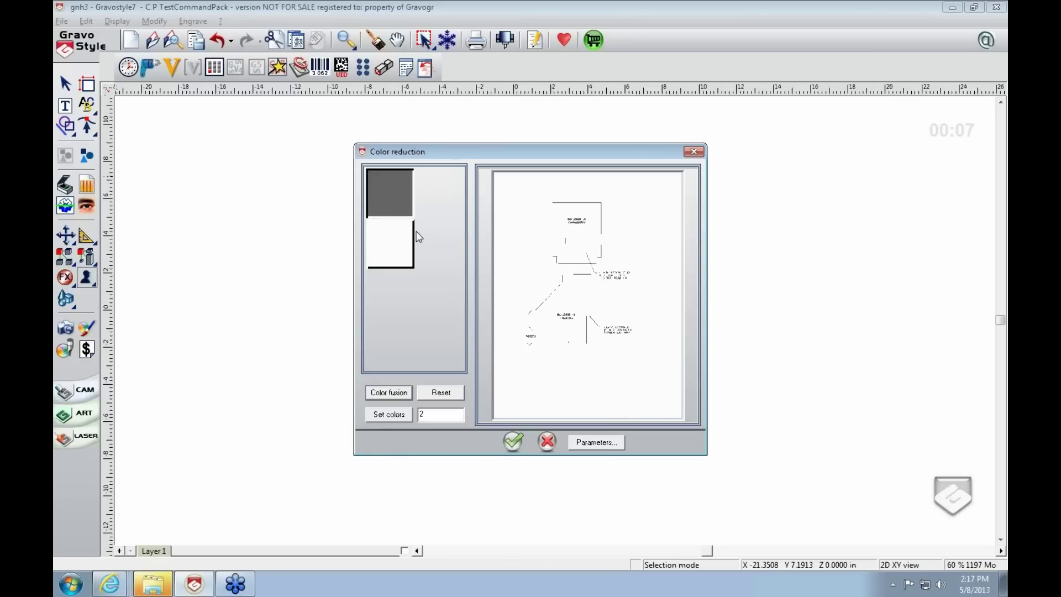
left_click(393, 252)
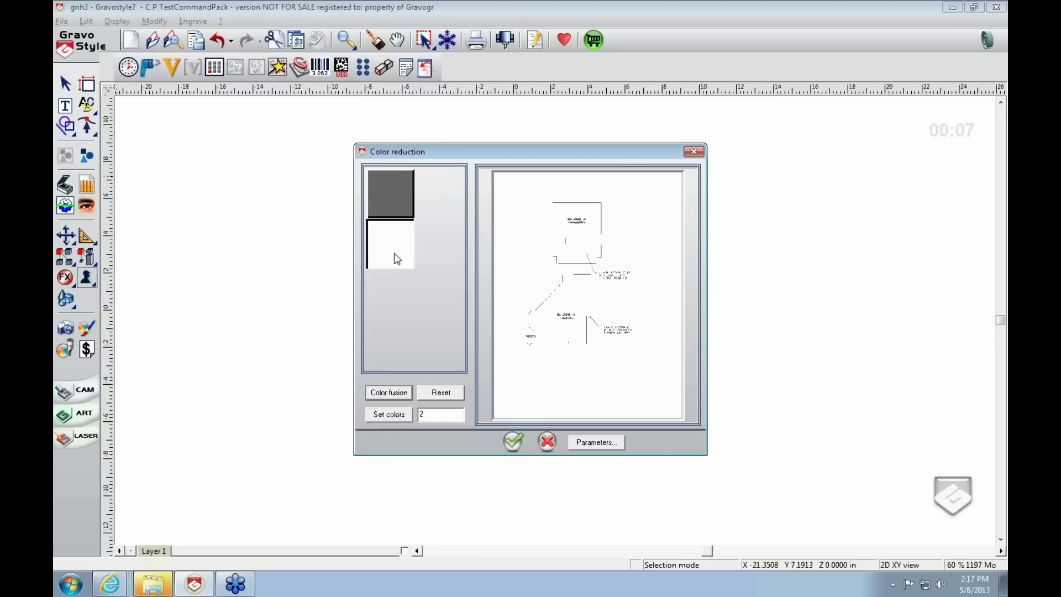
left_click(397, 206)
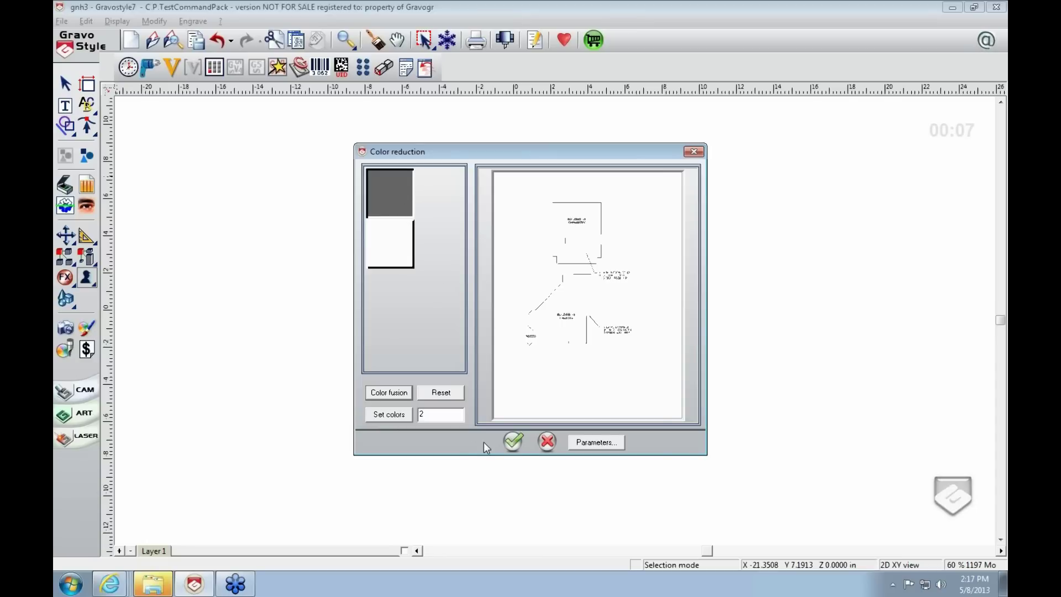
left_click(513, 441)
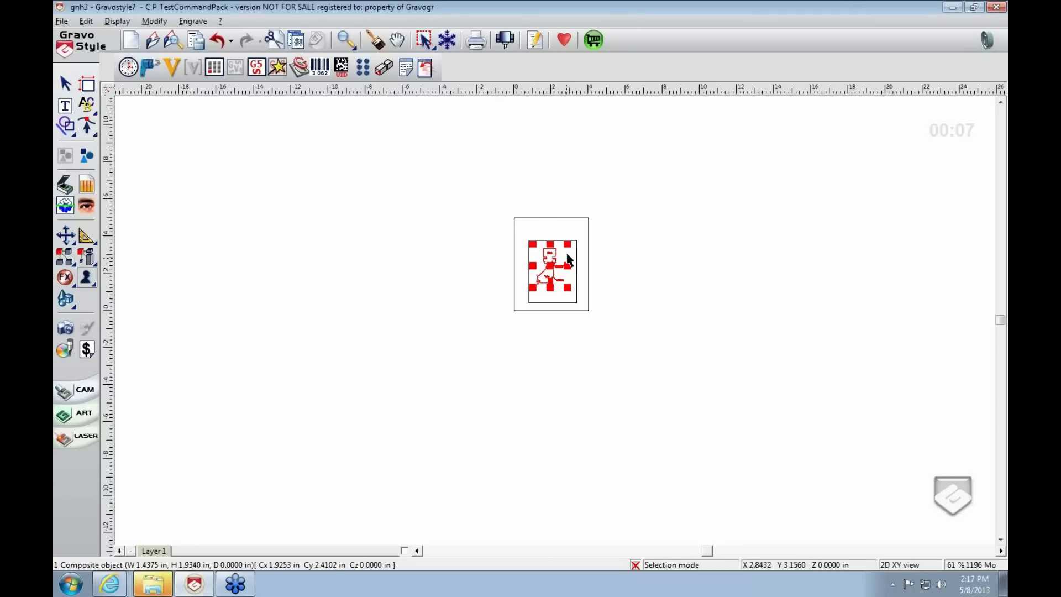
Drag the red vectorized plan left off the page, beside the original scan
scroll(551, 267, "up", 5)
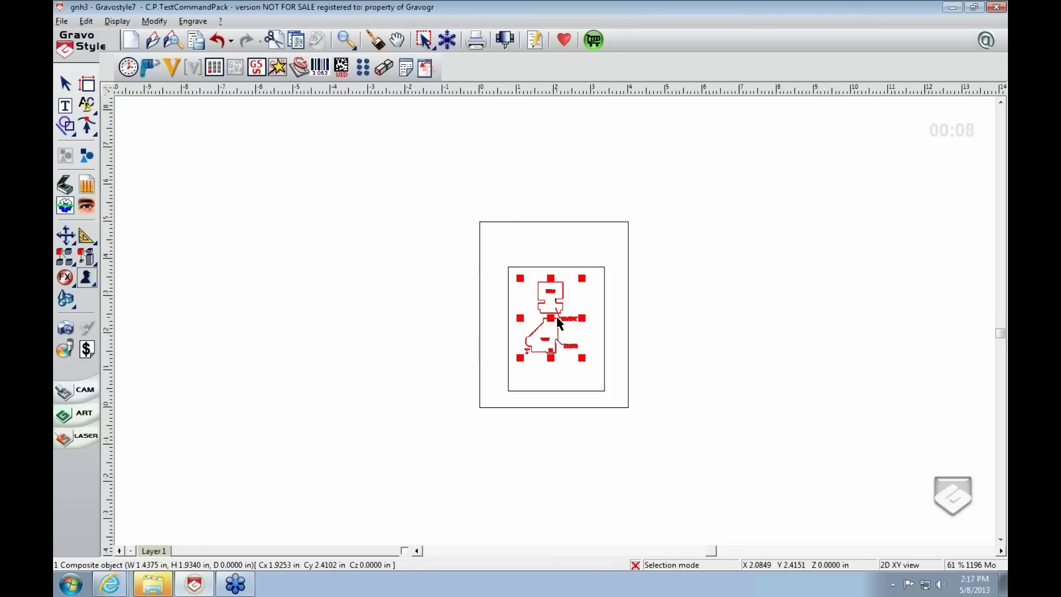
scroll(562, 289, "down", 5)
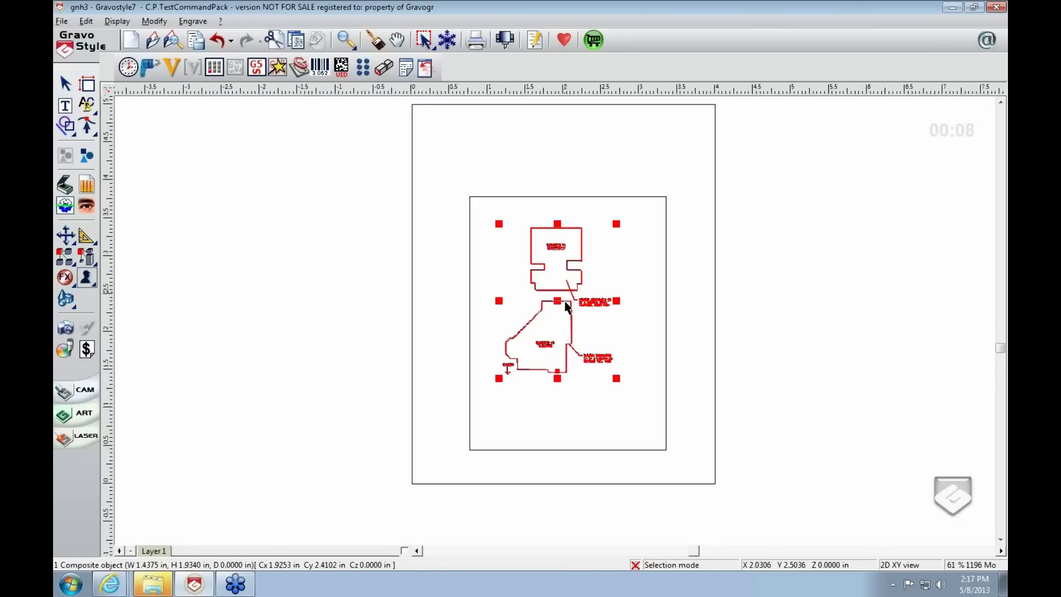
left_click_drag(560, 298, 336, 346)
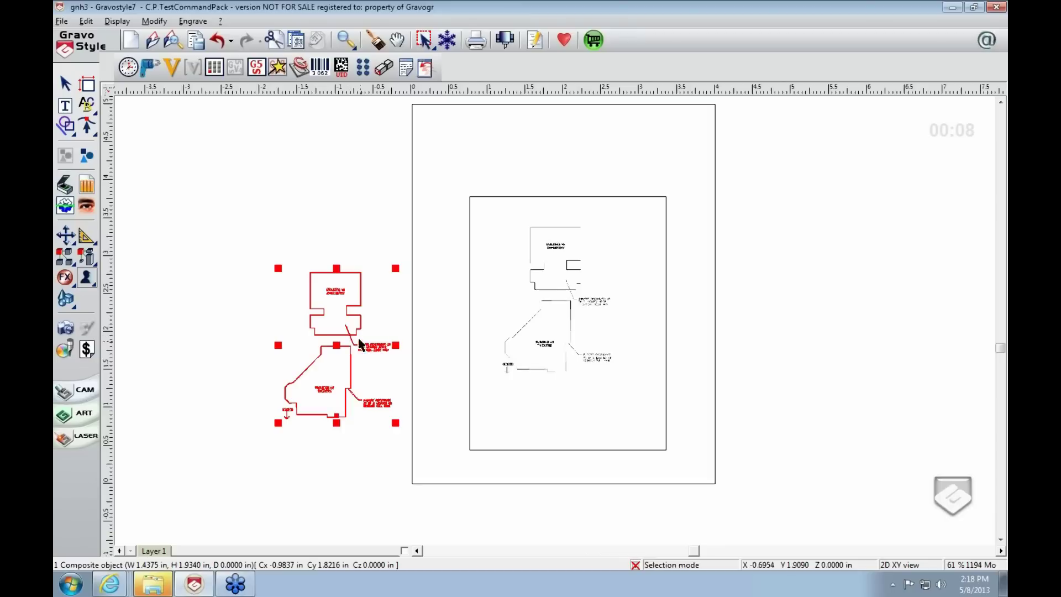
Zoom around the vectorized plan to inspect the outline contours and label junctions
scroll(356, 343, "up", 1)
scroll(603, 363, "up", 1)
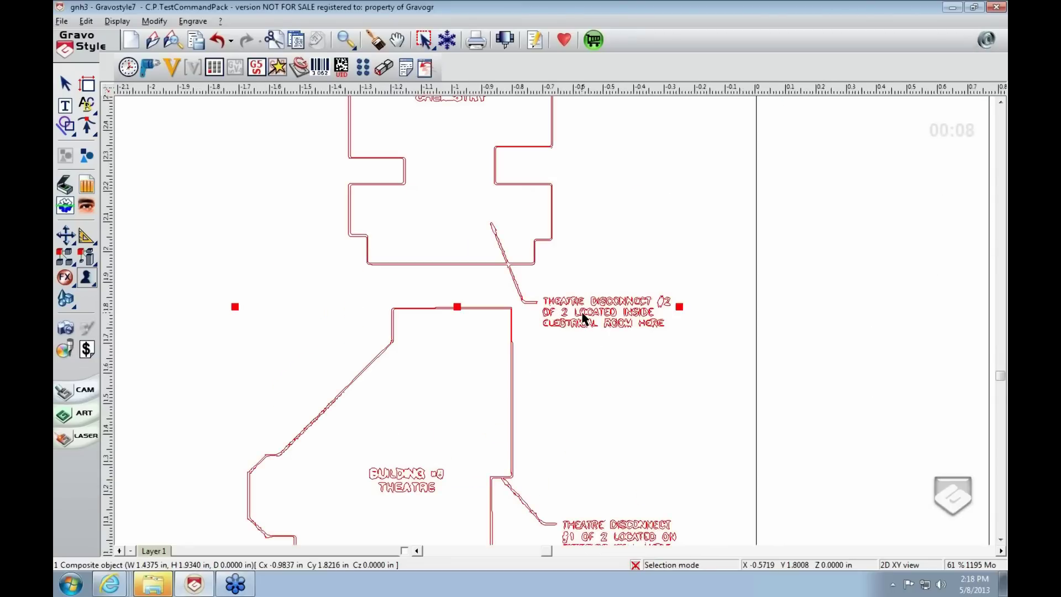
scroll(606, 364, "up", 1)
scroll(628, 344, "up", 1)
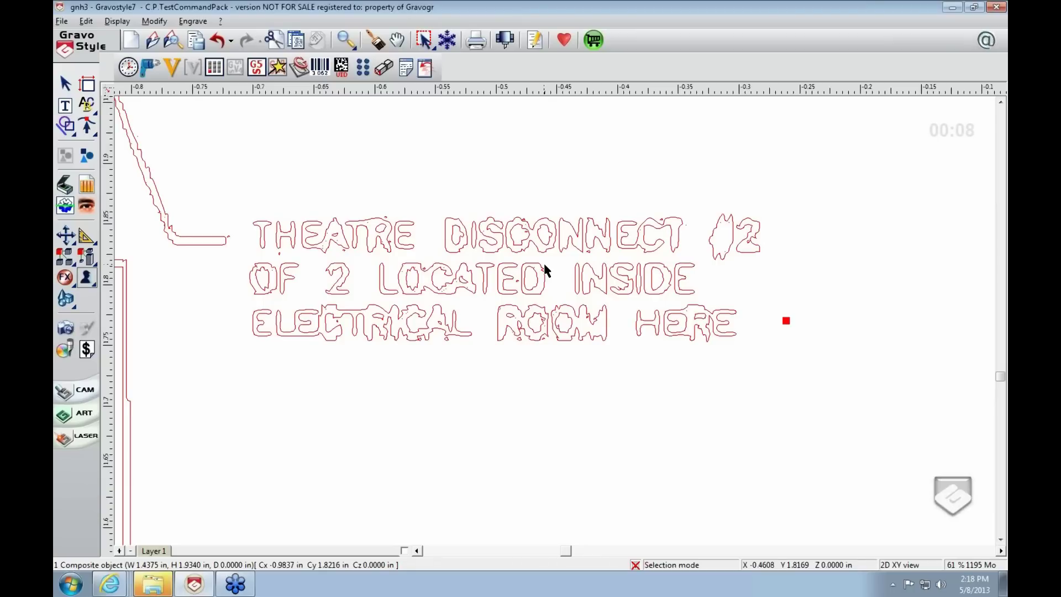
scroll(551, 350, "down", 3)
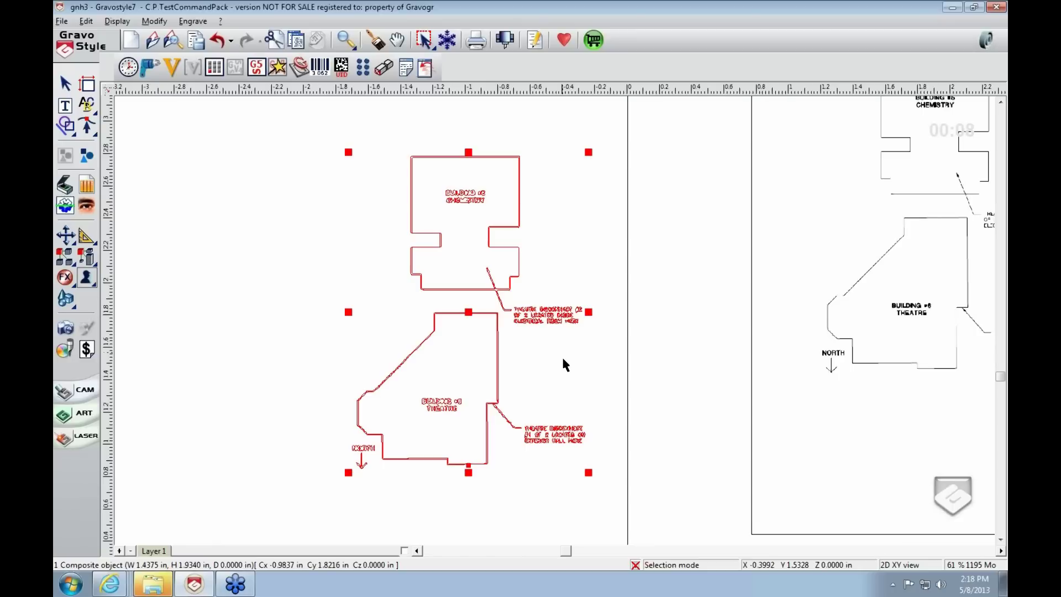
scroll(562, 359, "down", 2)
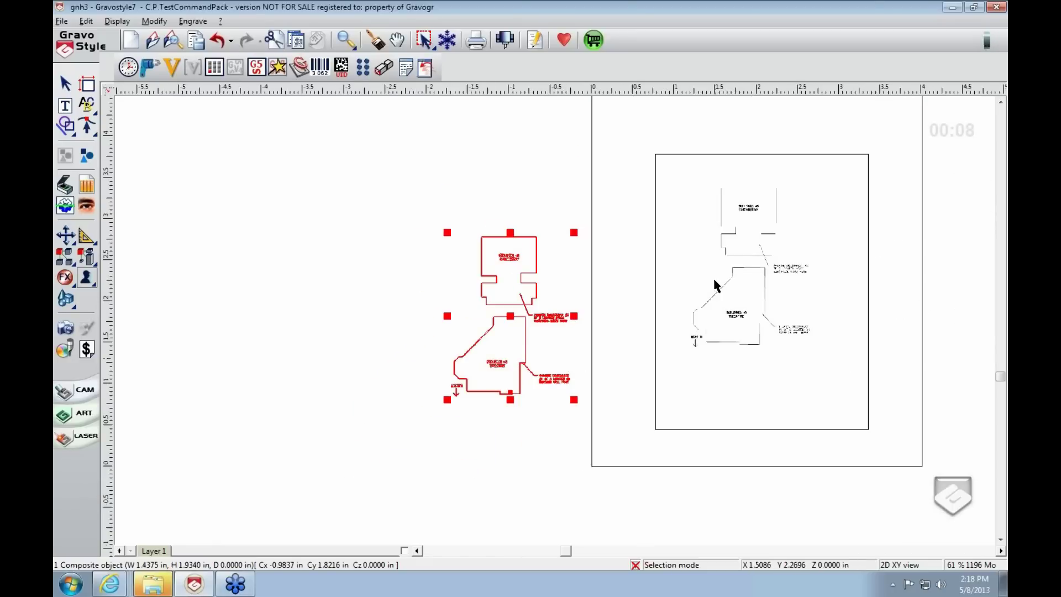
scroll(493, 249, "up", 4)
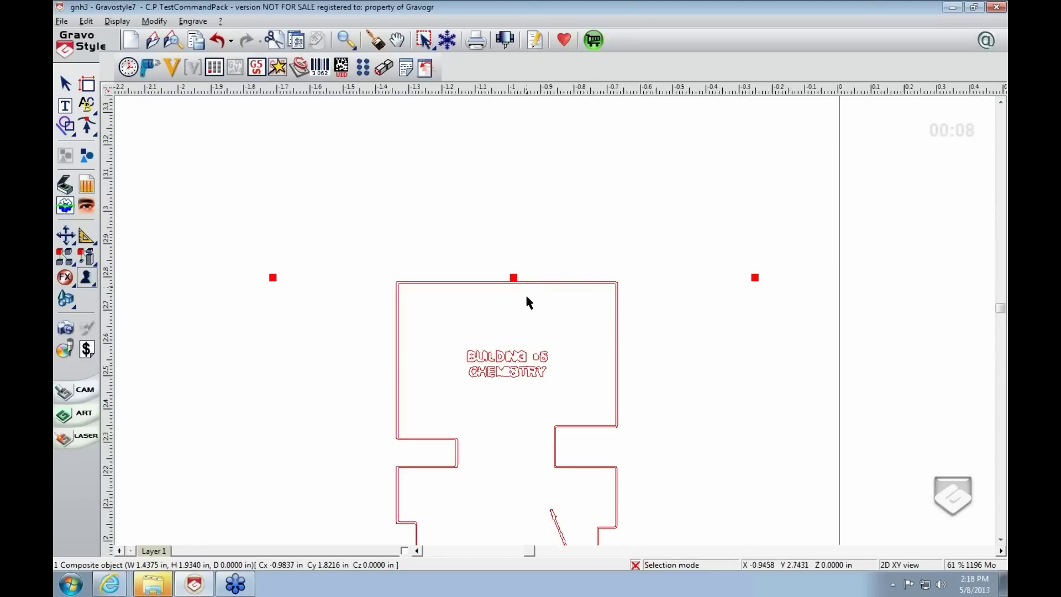
scroll(528, 299, "down", 4)
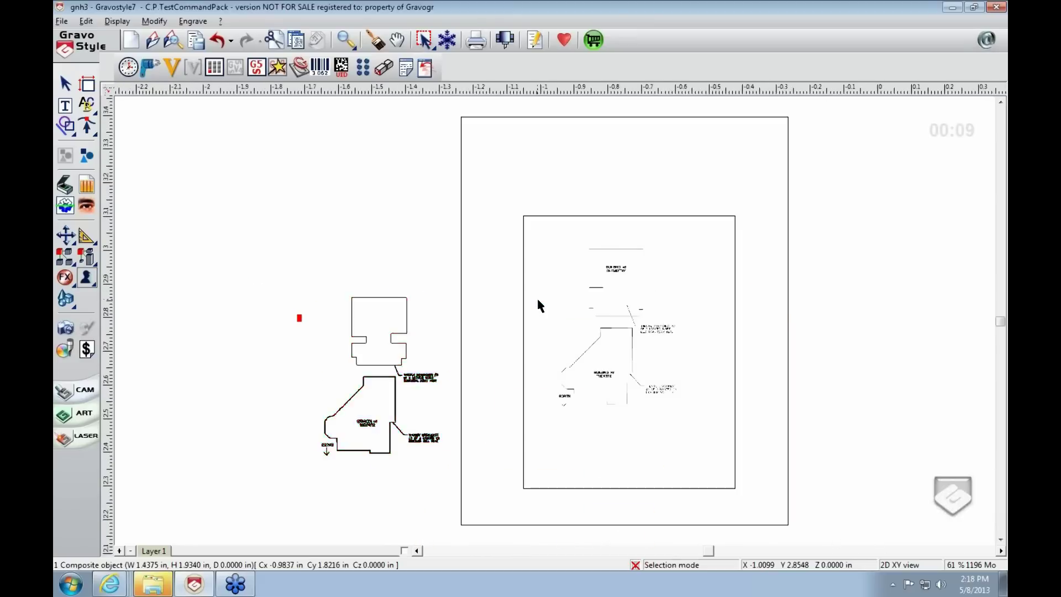
scroll(621, 274, "up", 4)
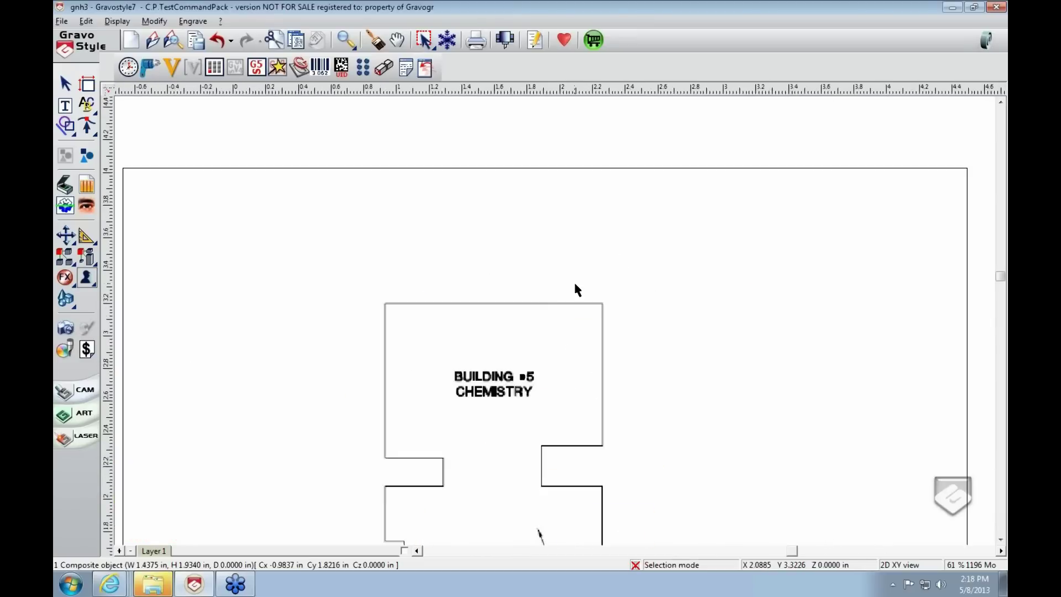
scroll(537, 304, "up", 3)
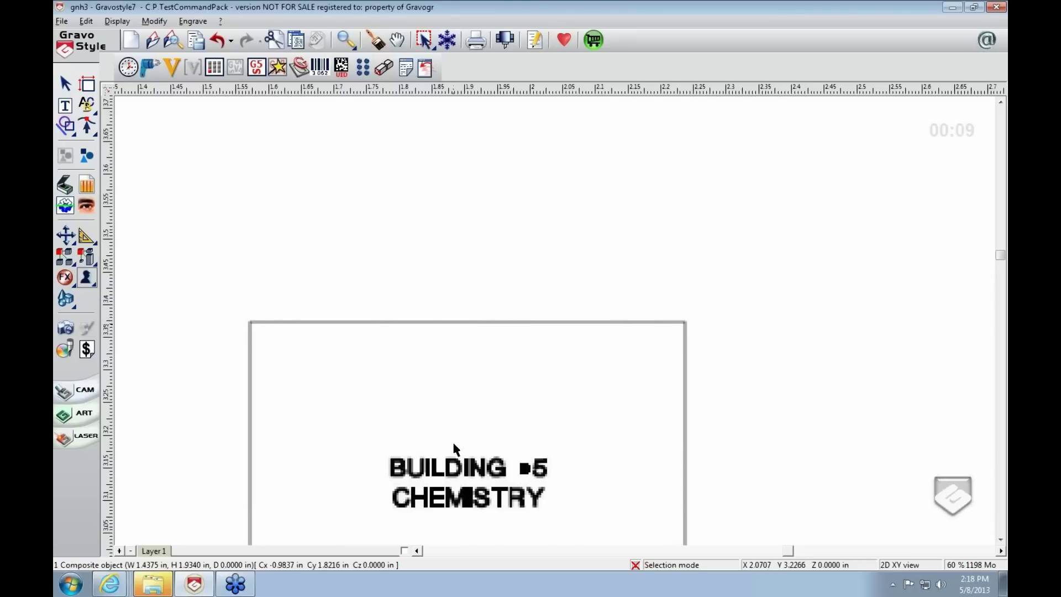
scroll(448, 454, "down", 1)
scroll(330, 450, "down", 2)
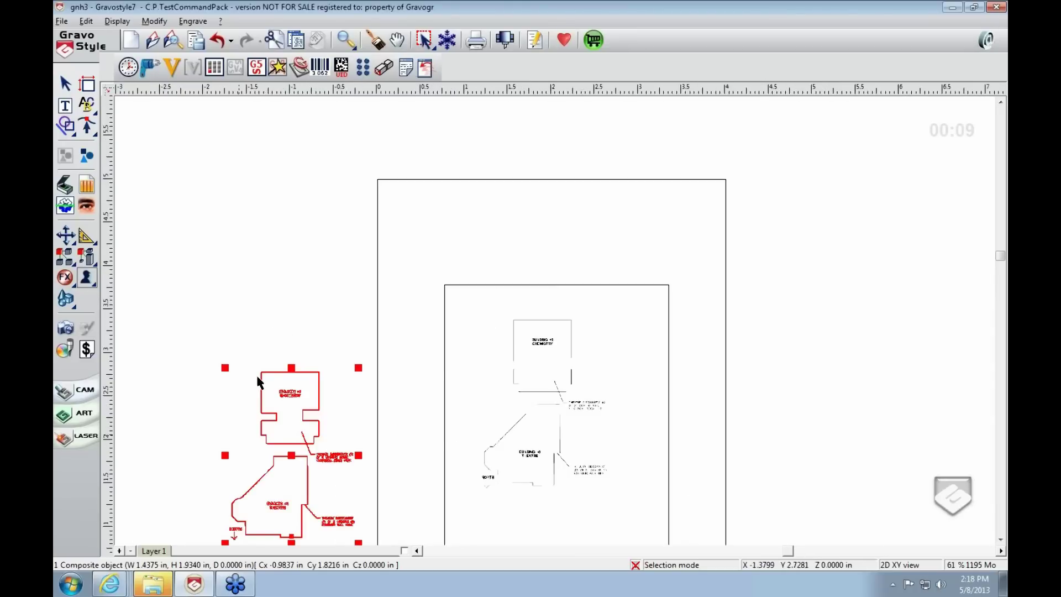
scroll(270, 379, "up", 1)
scroll(614, 331, "up", 2)
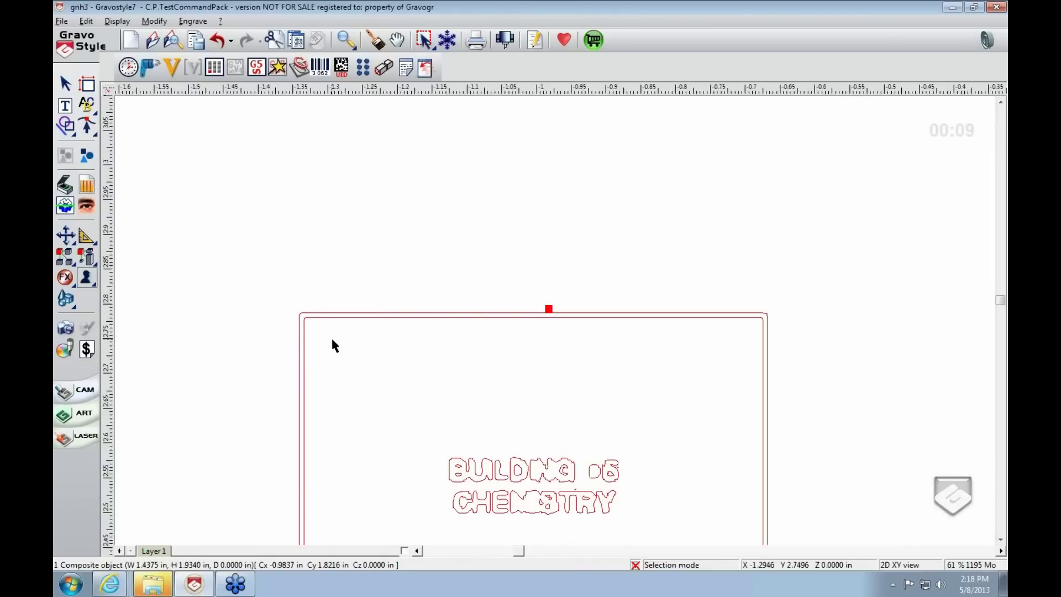
scroll(605, 387, "down", 2)
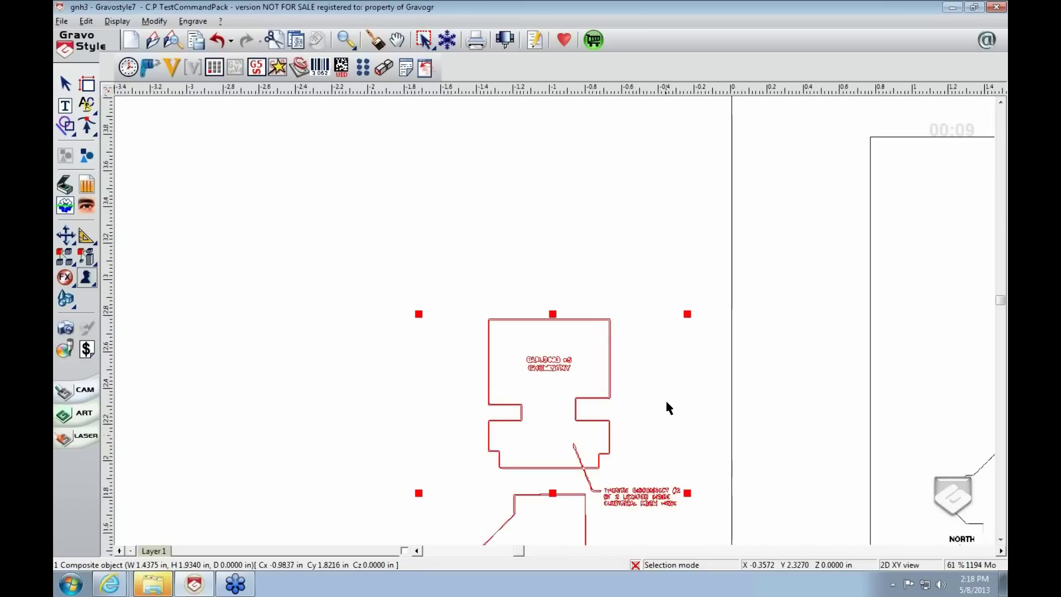
scroll(576, 471, "up", 1)
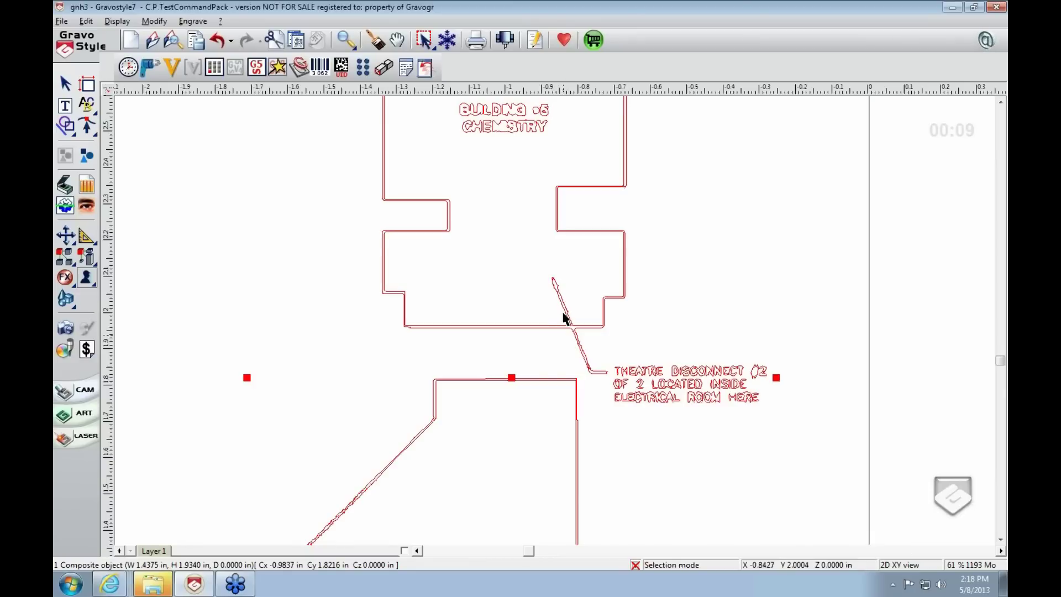
scroll(565, 317, "up", 2)
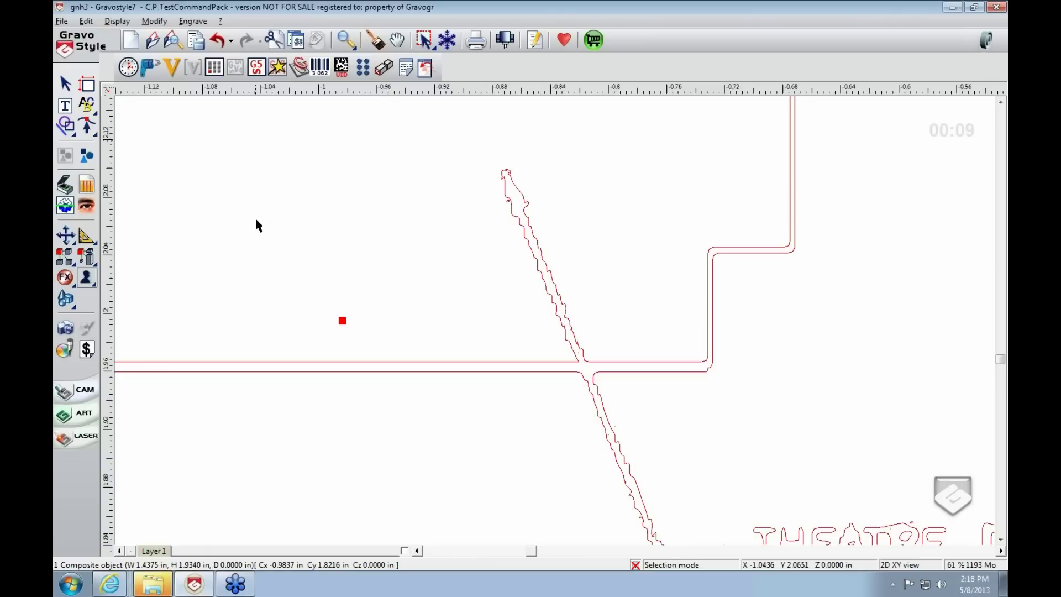
scroll(775, 336, "down", 2)
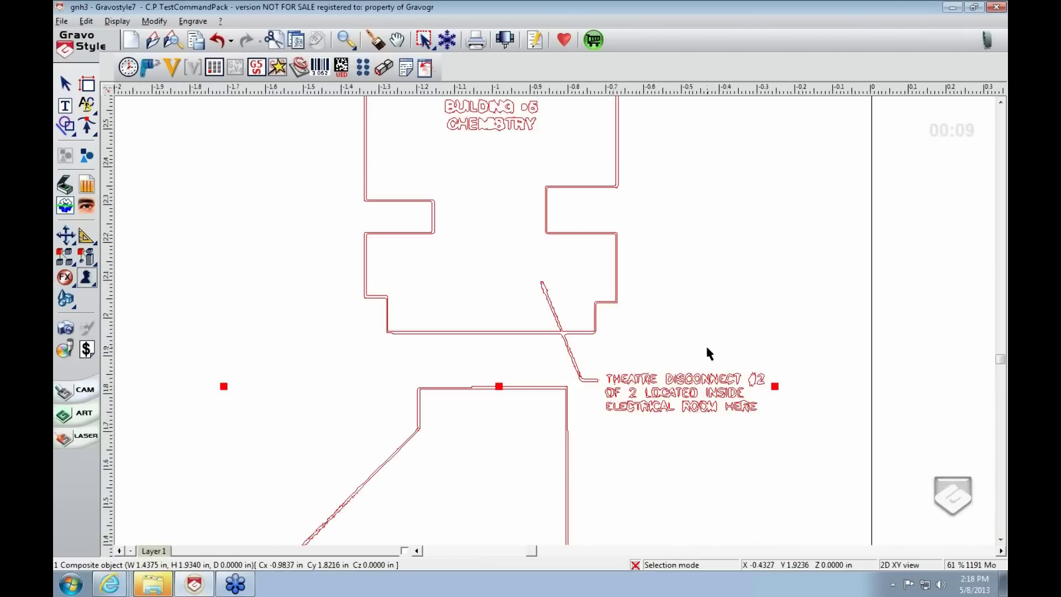
Ungroup the drawing and move the T, H and EA letters of THEATRE up and right
left_click(84, 160)
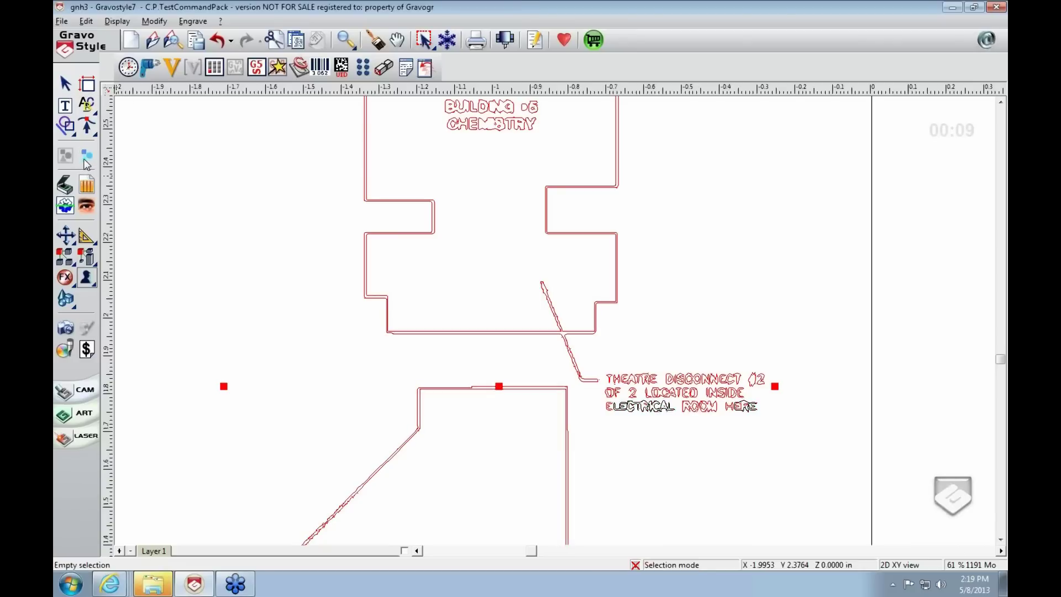
left_click(705, 276)
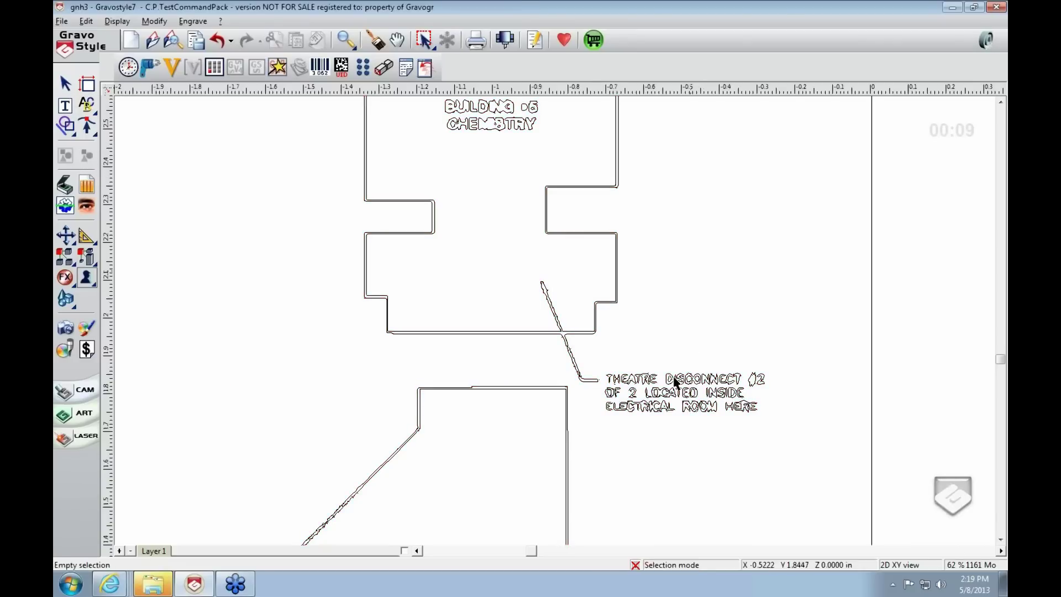
left_click(670, 381)
left_click(624, 379)
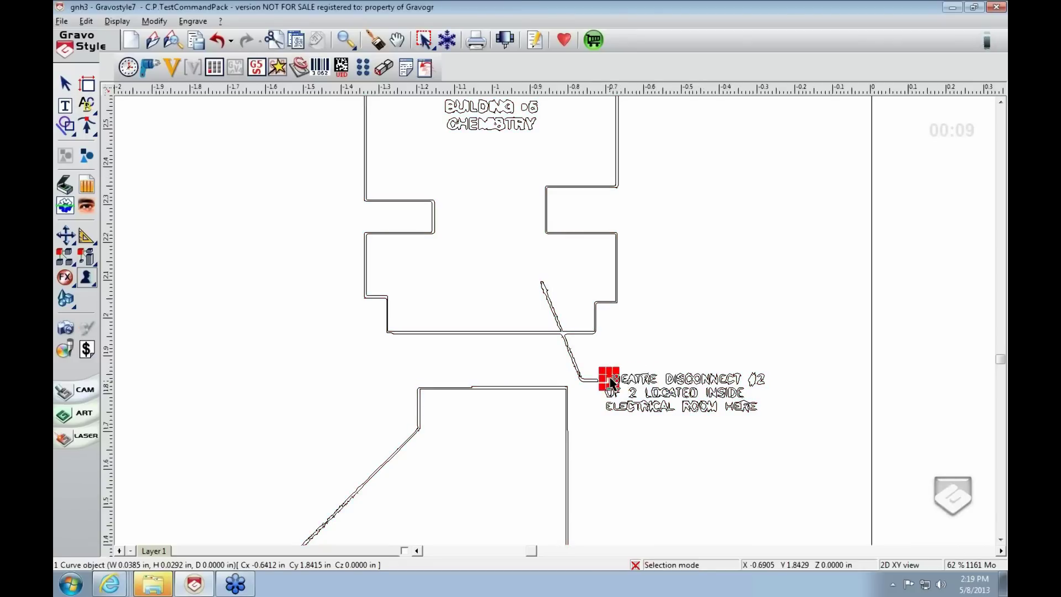
left_click_drag(619, 379, 668, 276)
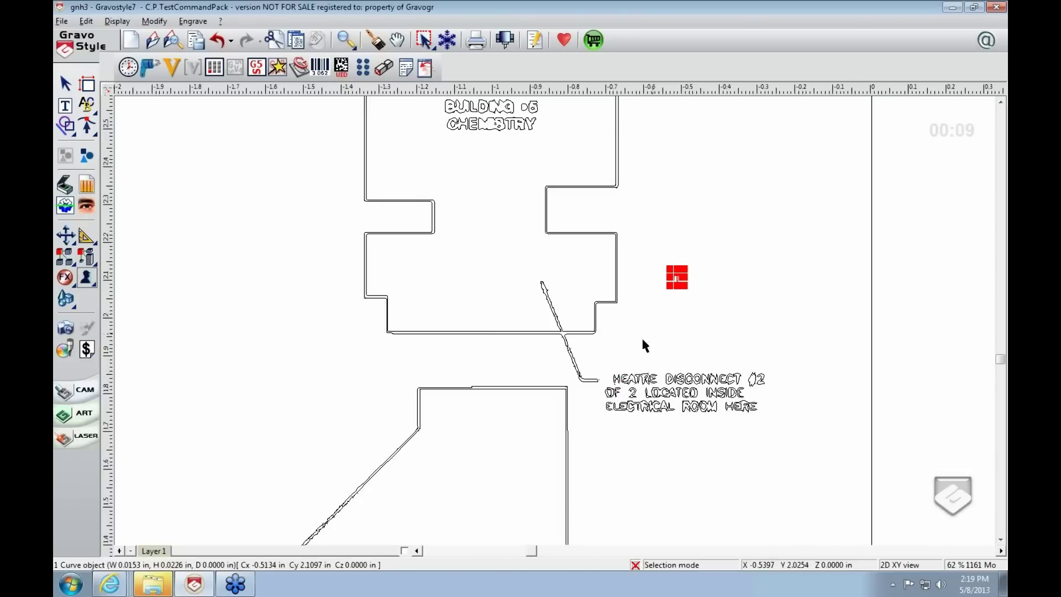
left_click(613, 379)
left_click_drag(613, 379, 689, 325)
left_click(631, 382)
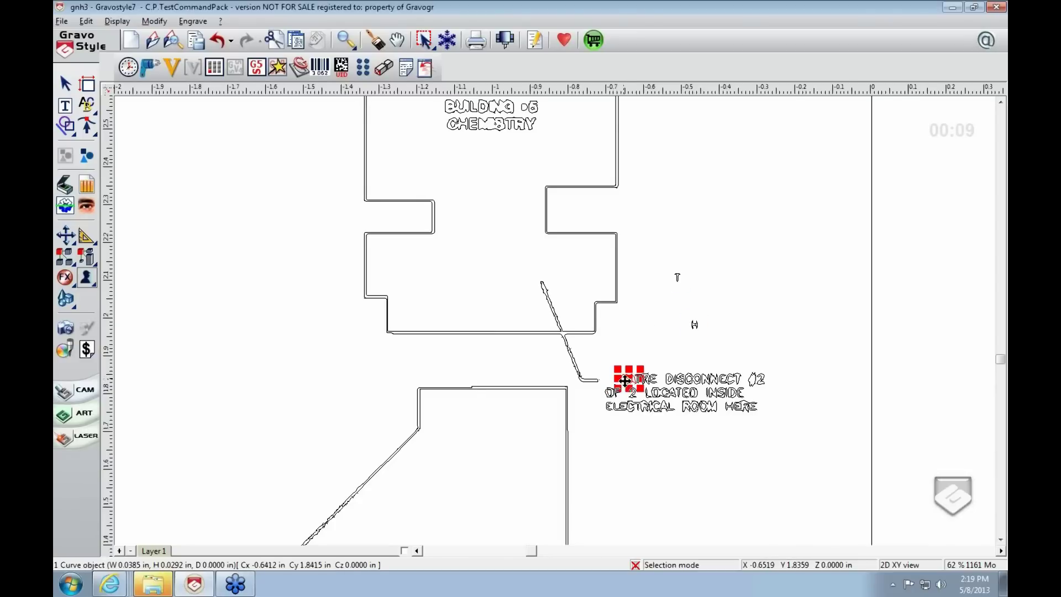
left_click_drag(631, 381, 718, 297)
left_click(710, 334)
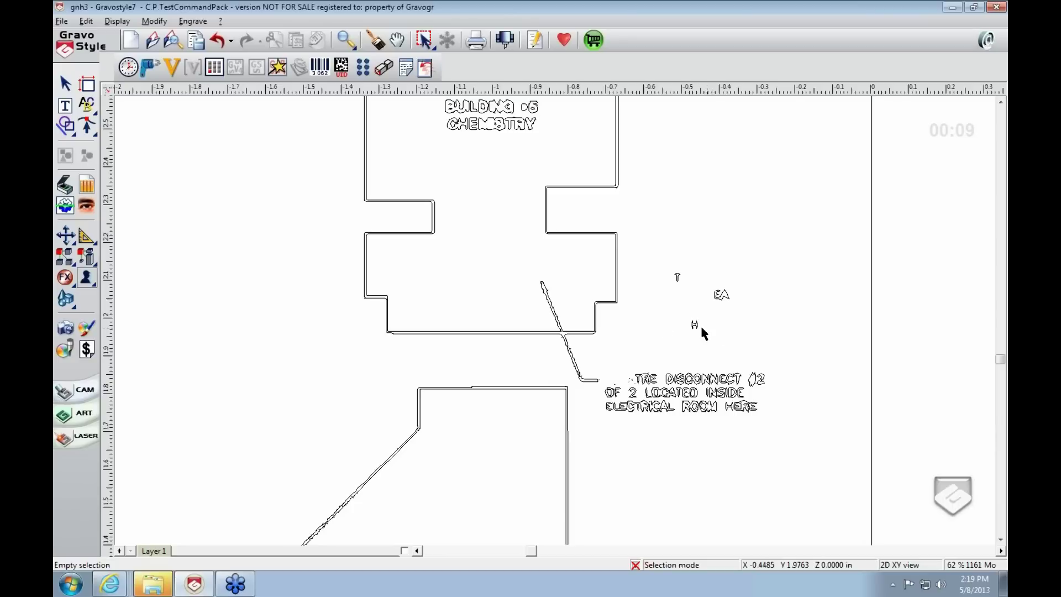
Select the building outline, zoom in on the junction, then deselect
left_click(550, 296)
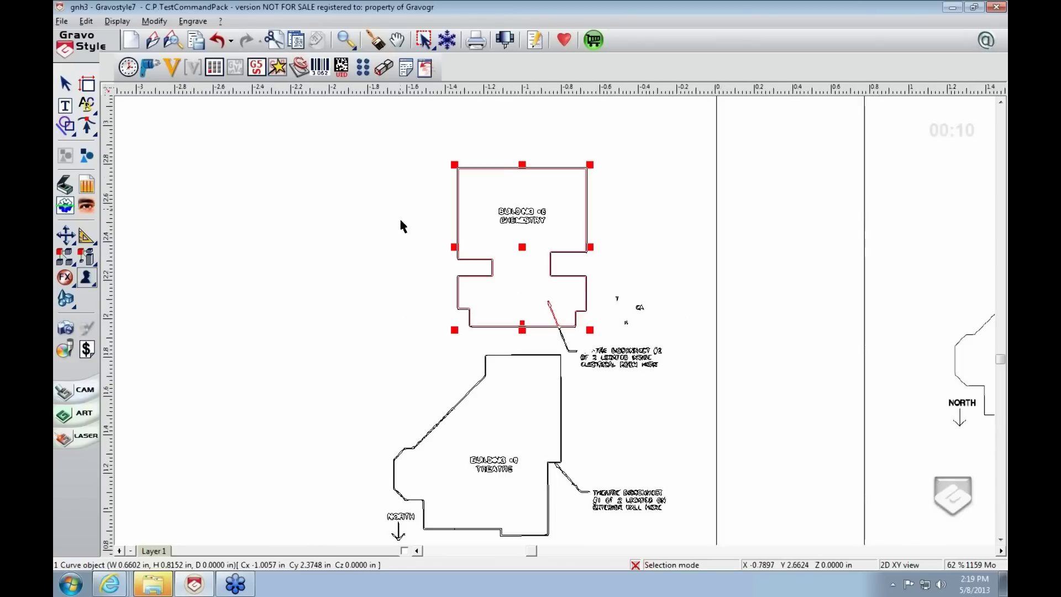
scroll(517, 267, "up", 3)
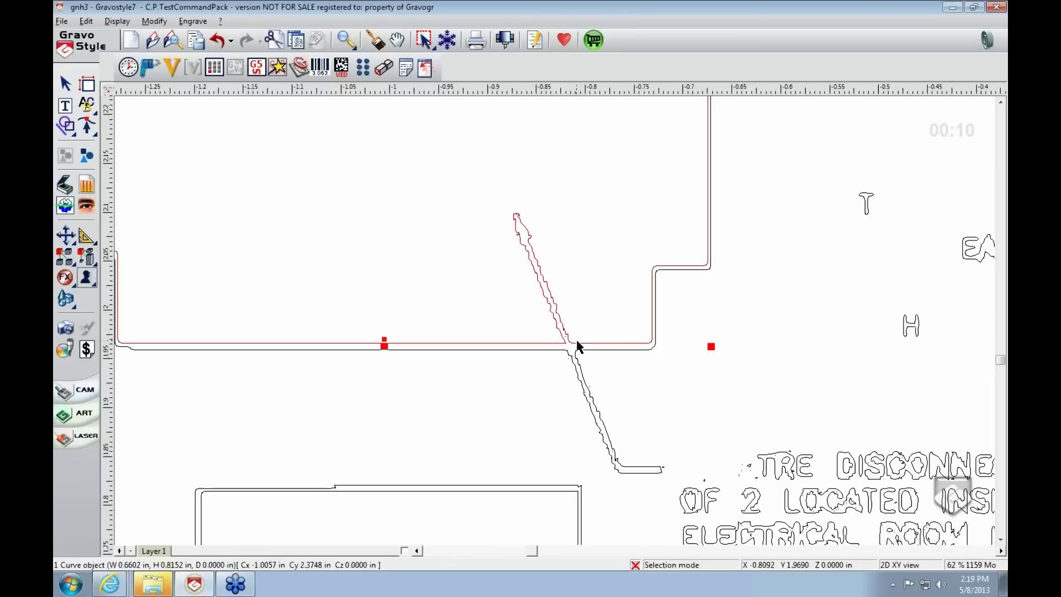
scroll(568, 351, "up", 2)
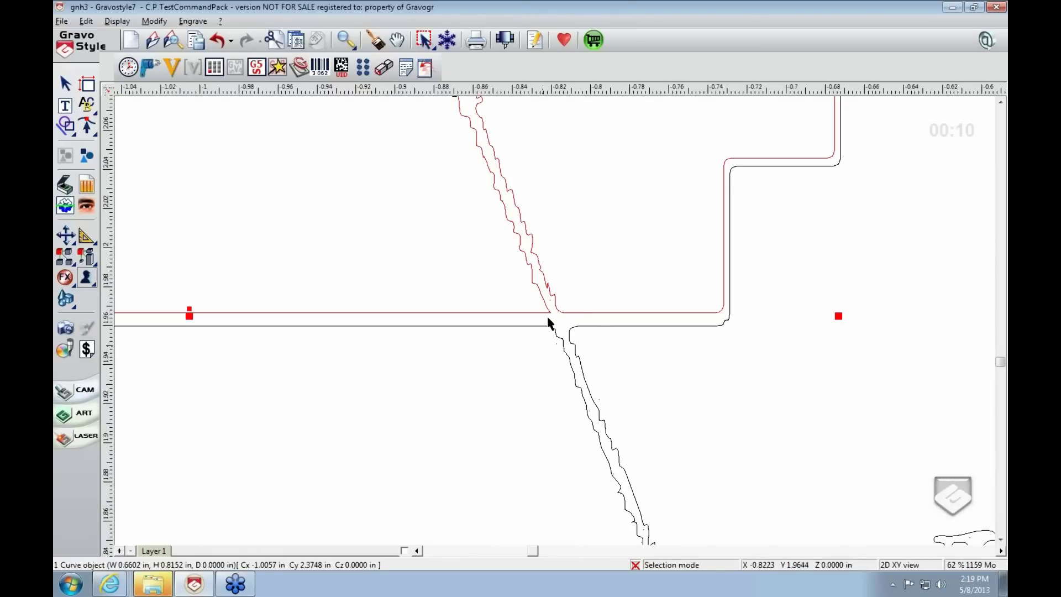
scroll(464, 249, "down", 2)
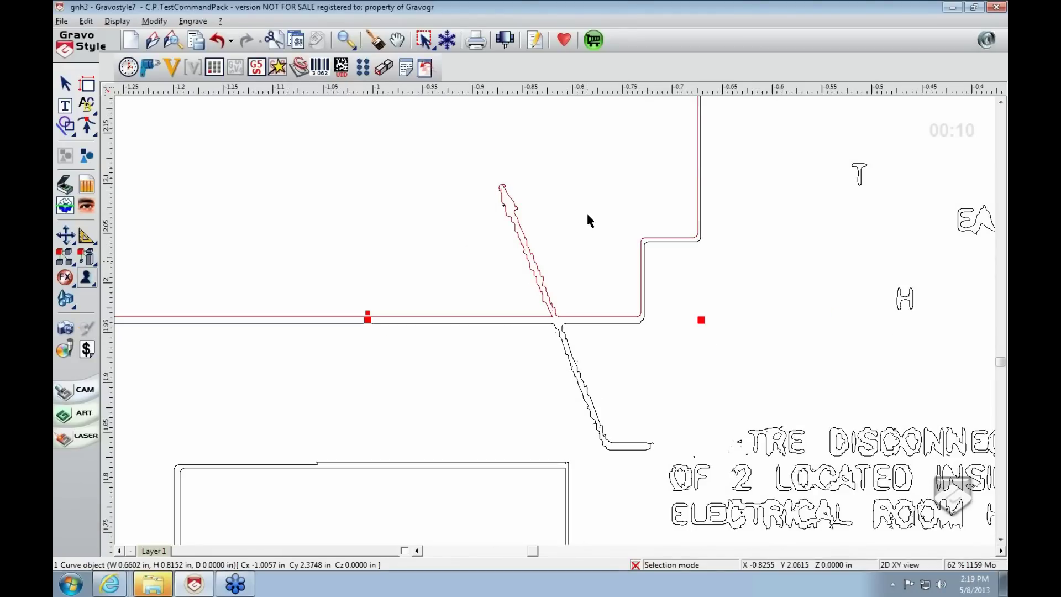
left_click(604, 281)
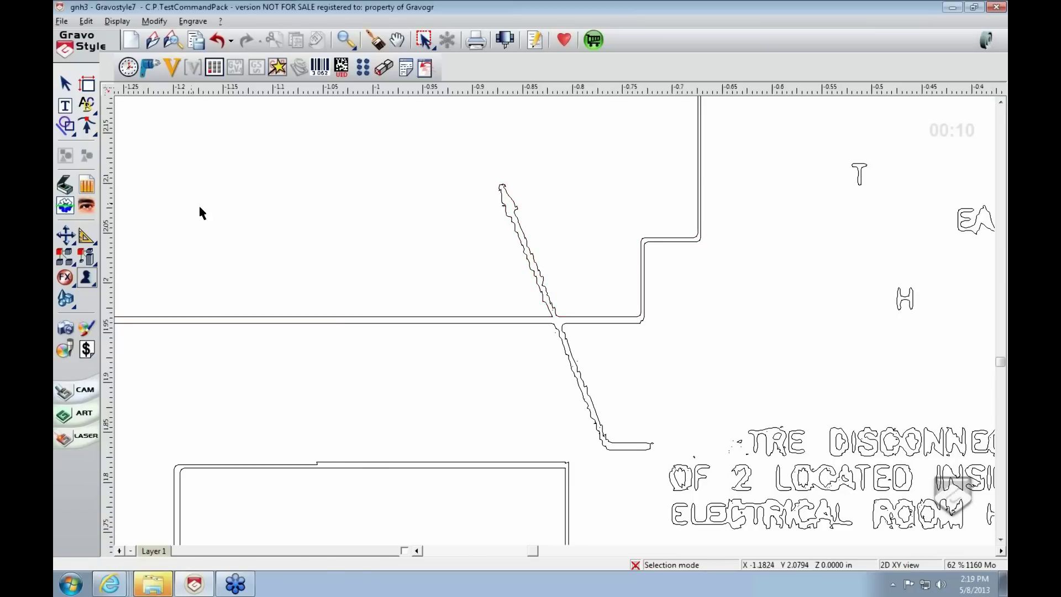
Select the building outline and switch it into point editing
left_click(534, 270)
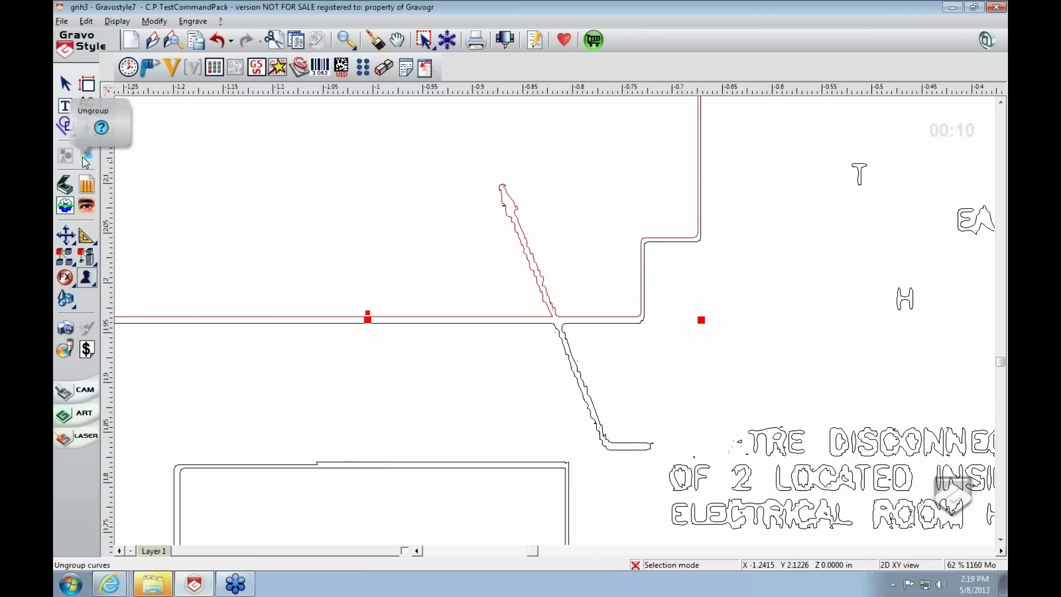
left_click(88, 127)
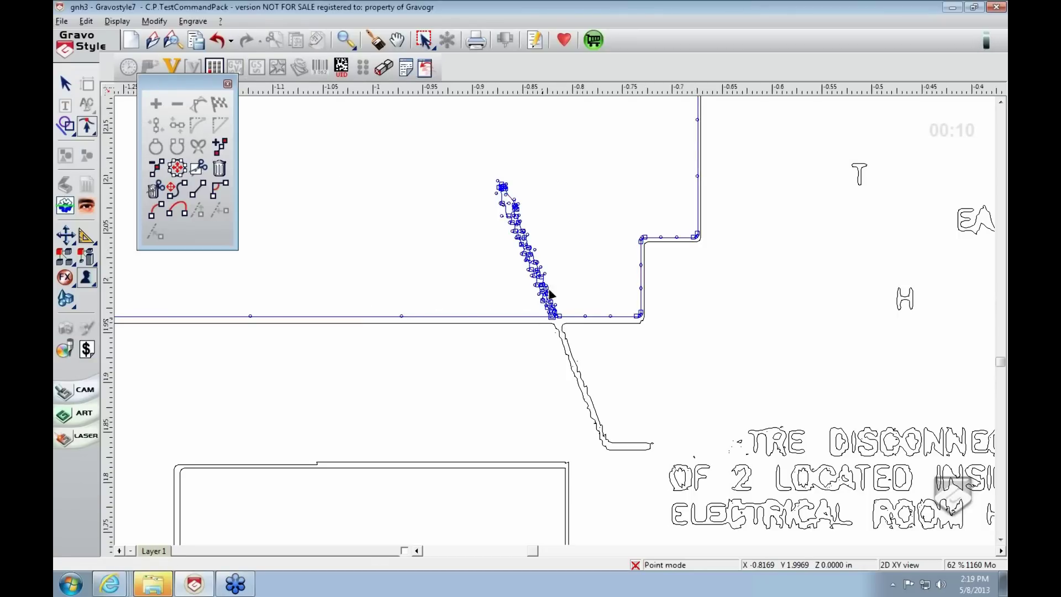
scroll(550, 292, "up", 3)
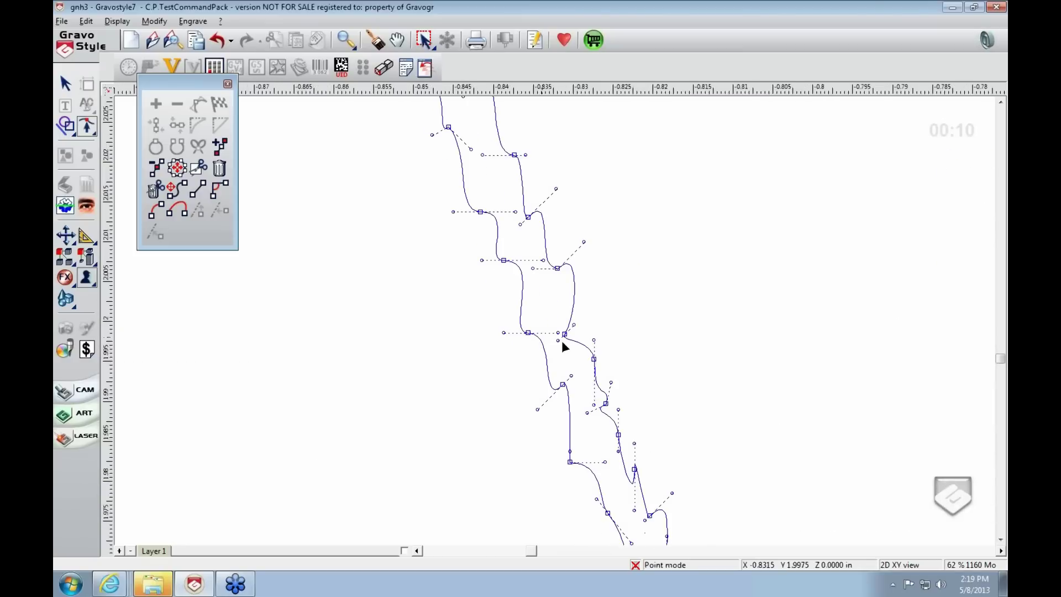
scroll(563, 340, "down", 2)
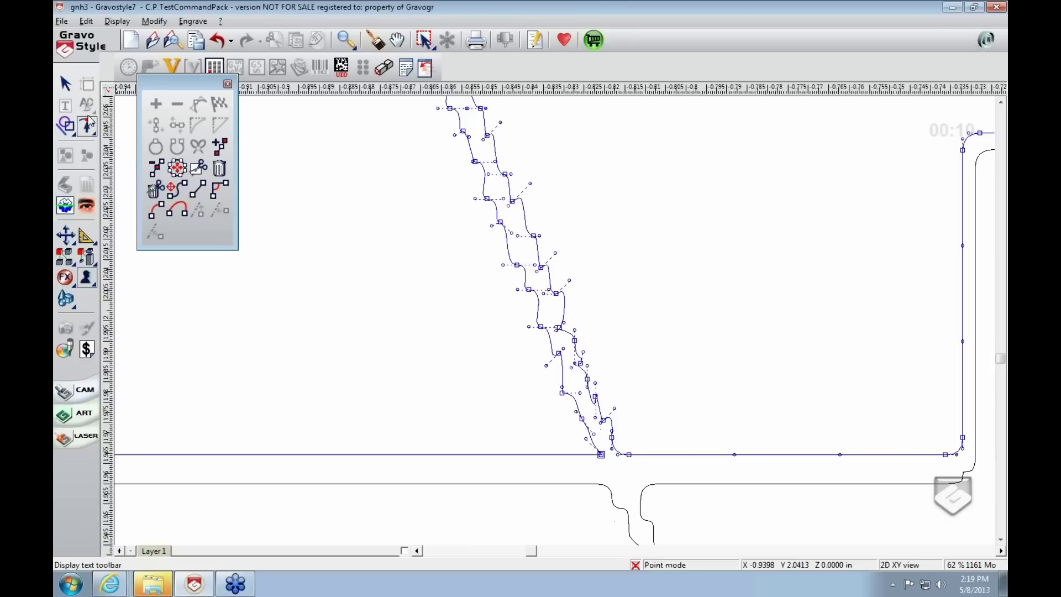
left_click(66, 84)
left_click(86, 127)
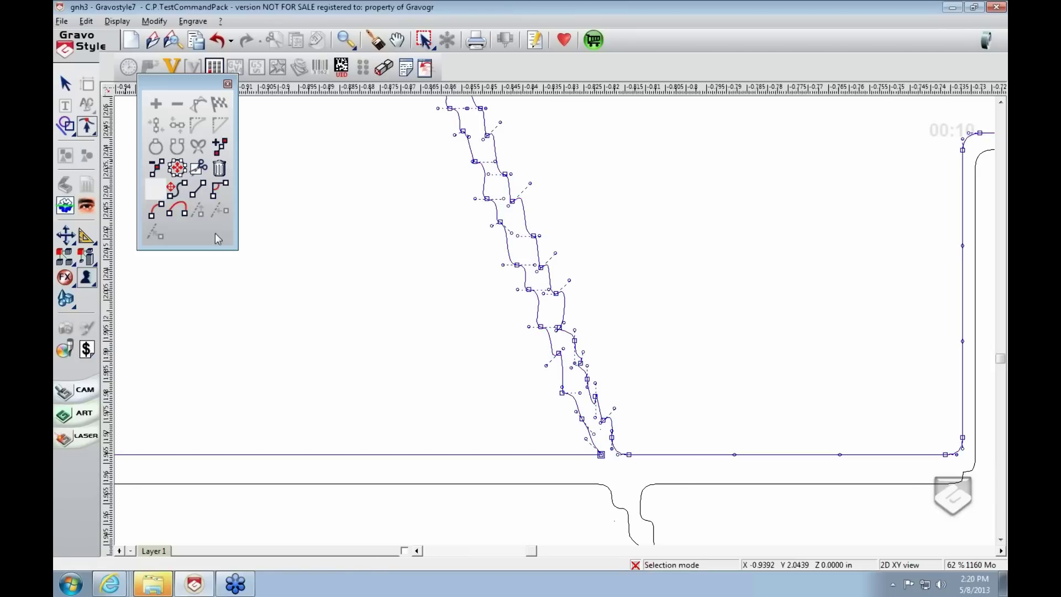
Drag several leader-line nodes to reshape the diagonal wall, undoing trial moves
left_click_drag(562, 393, 367, 346)
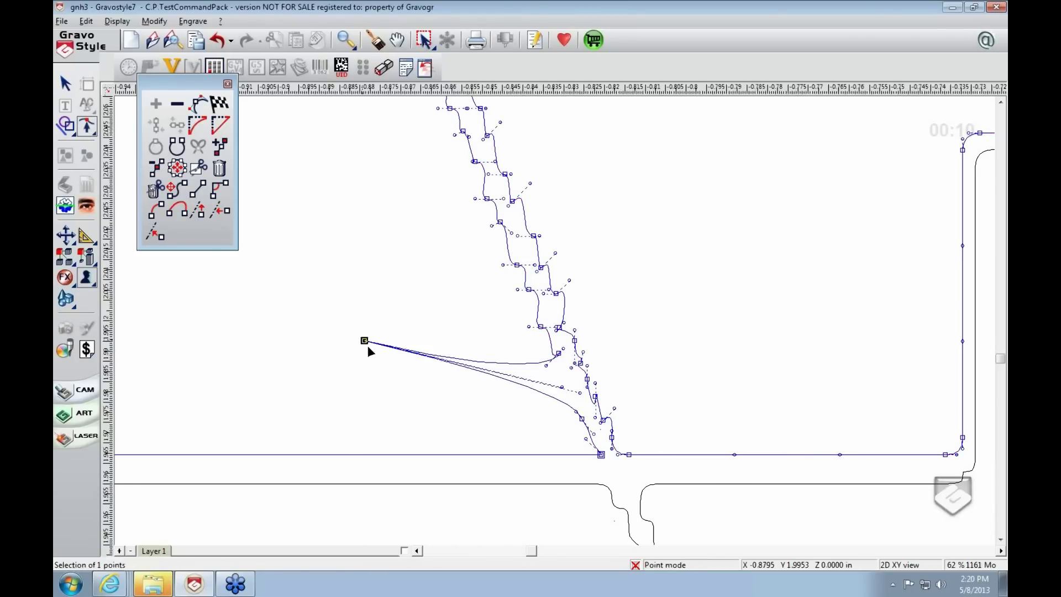
key("ctrl+z")
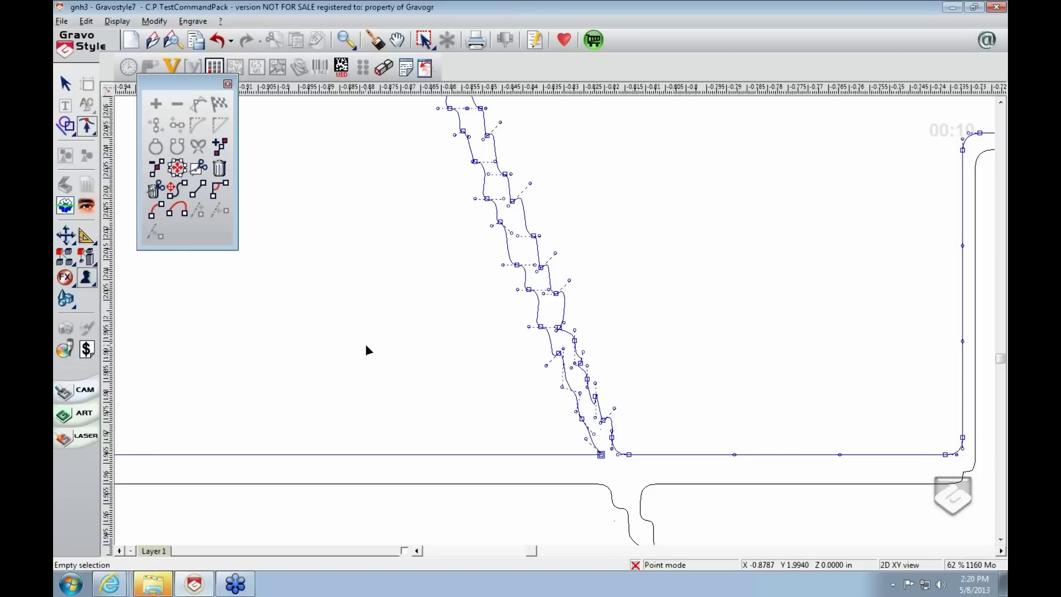
left_click(558, 354)
left_click(505, 393)
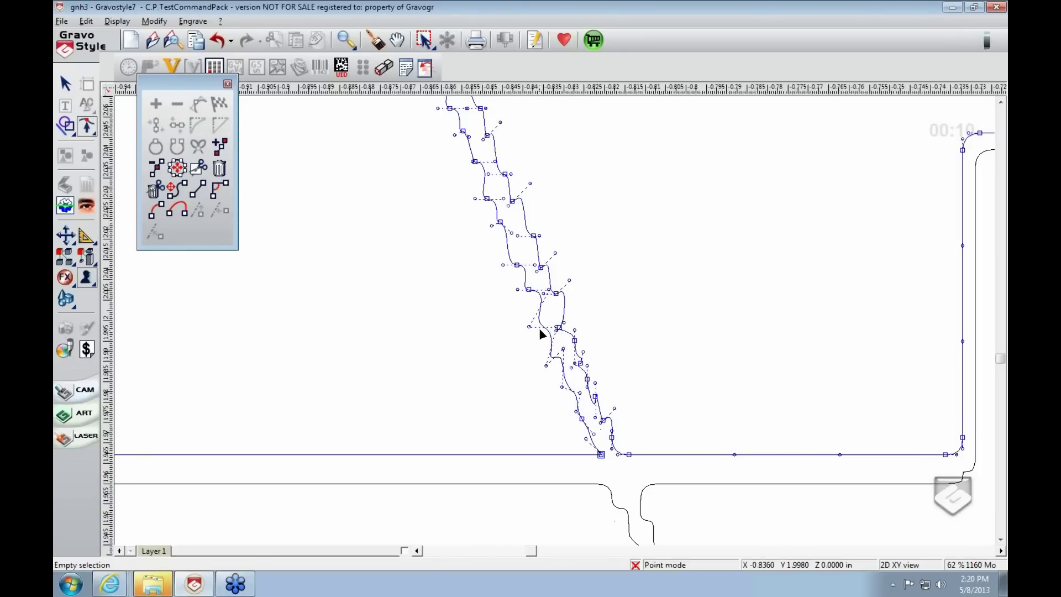
left_click_drag(541, 327, 528, 328)
key("ctrl+z")
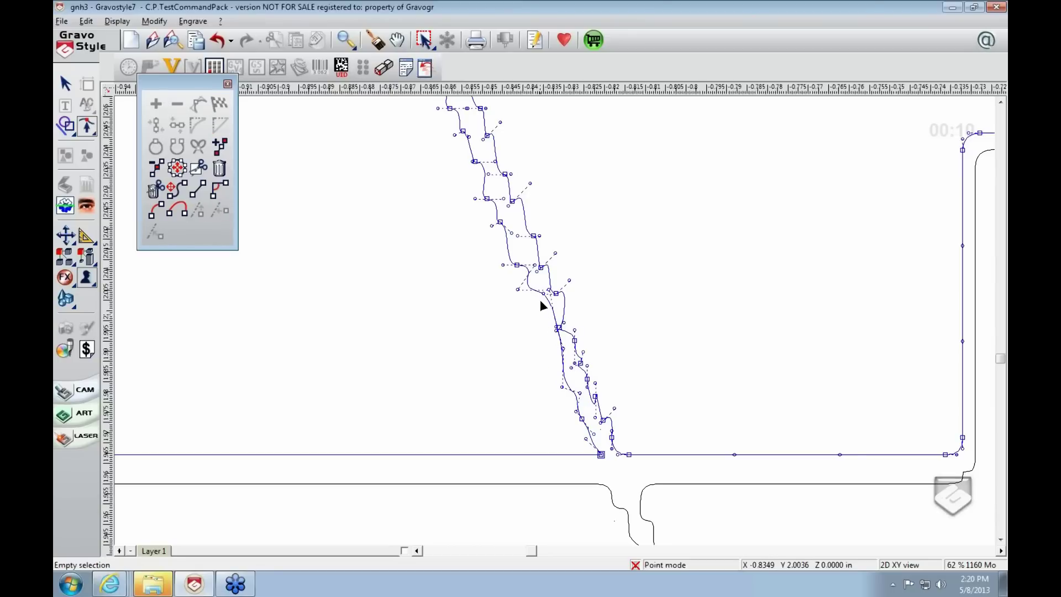
left_click_drag(540, 303, 590, 274)
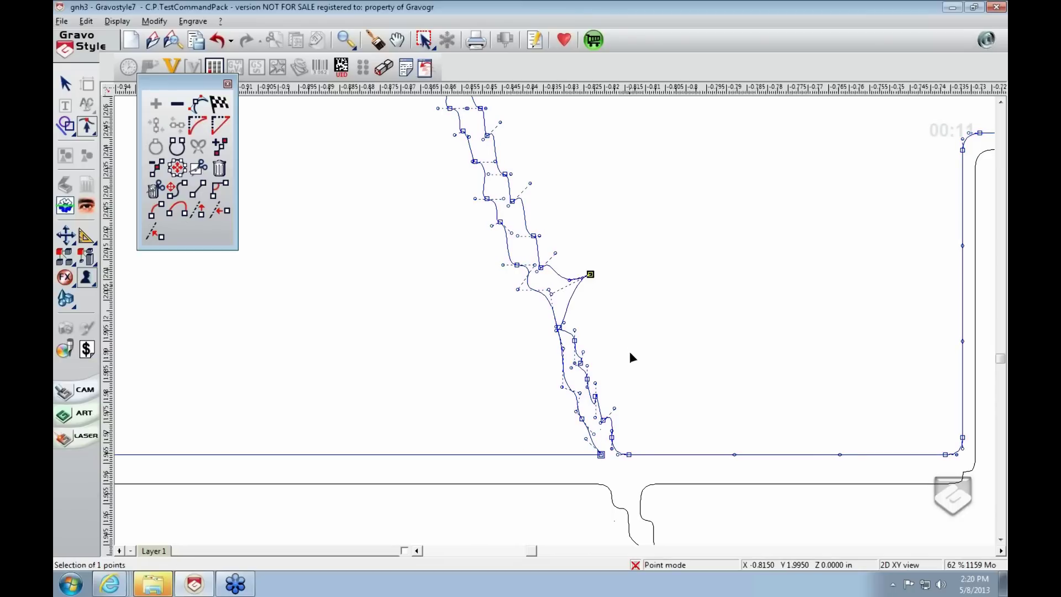
left_click_drag(592, 283, 565, 288)
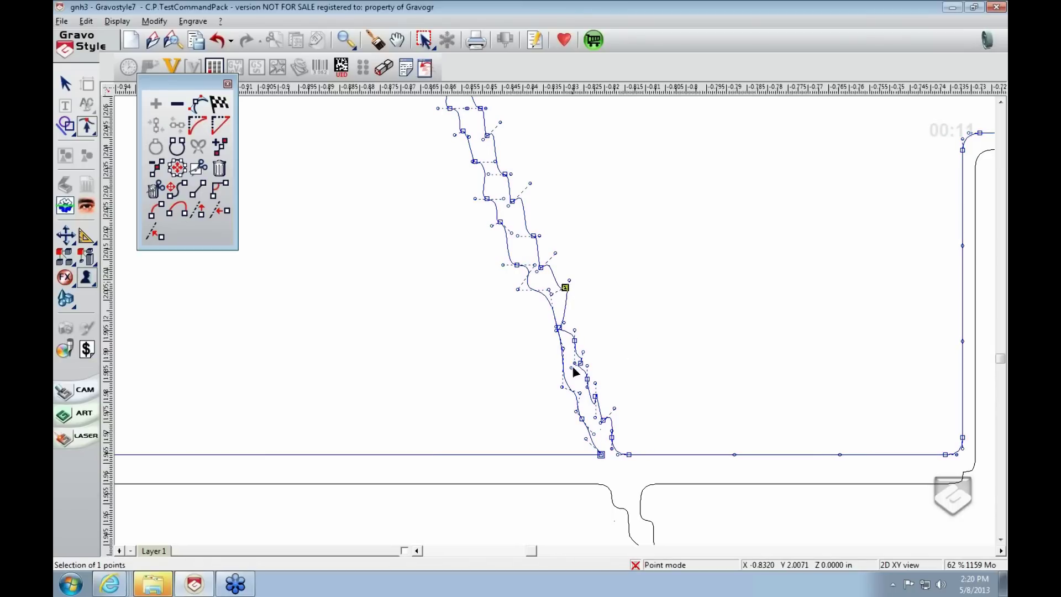
left_click_drag(561, 388, 532, 399)
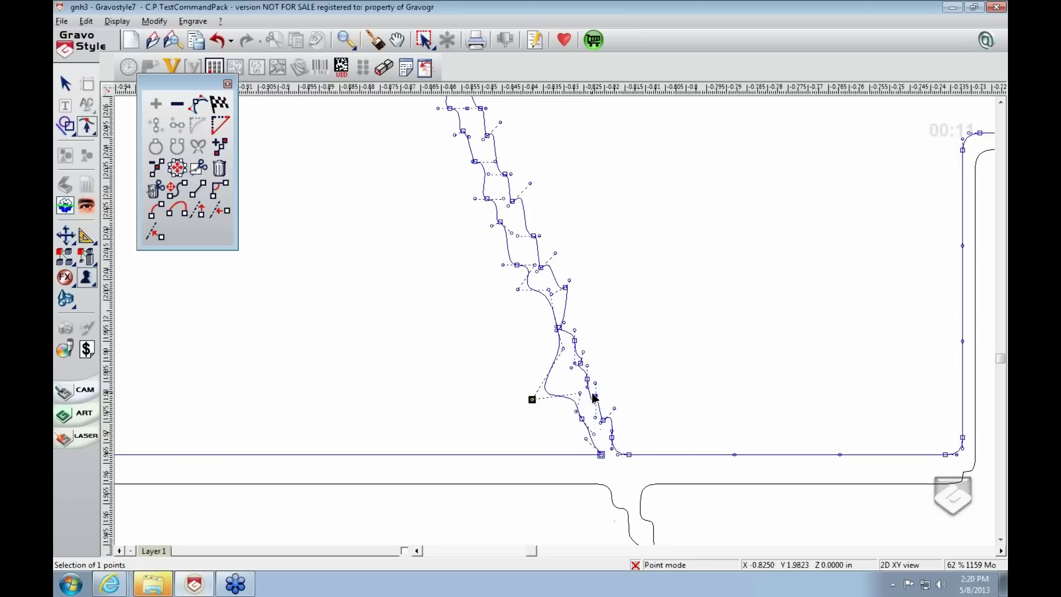
left_click(595, 398)
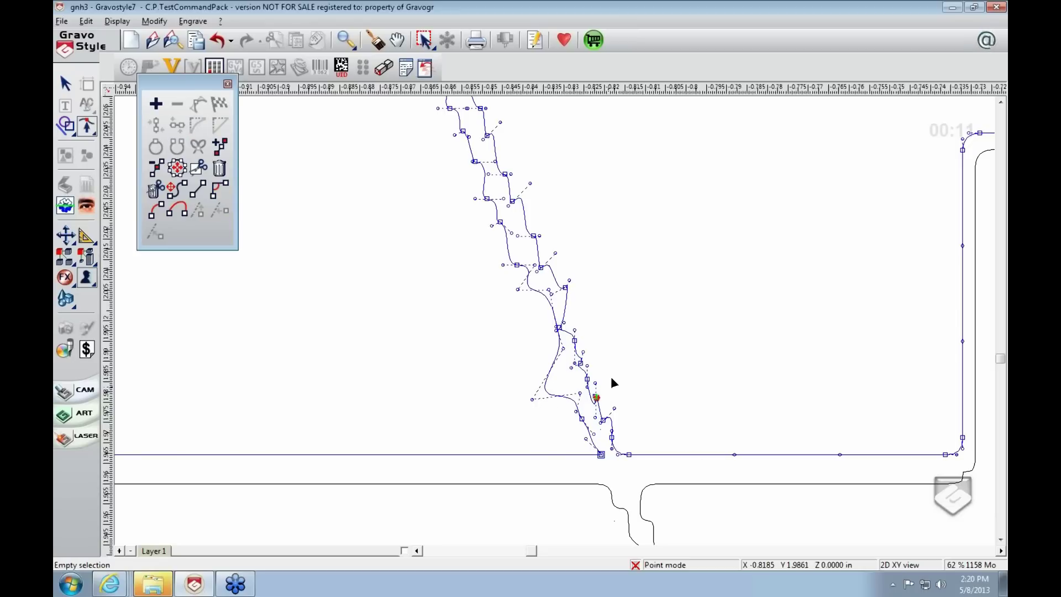
Select the leader-line node just above the junction
left_click(586, 437)
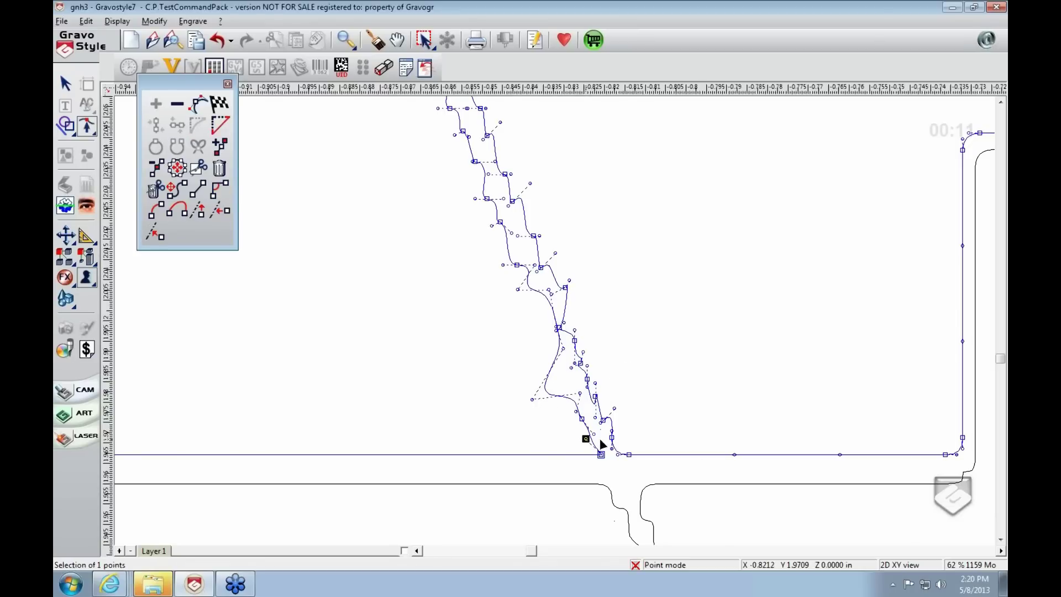
left_click(633, 443)
left_click(582, 420)
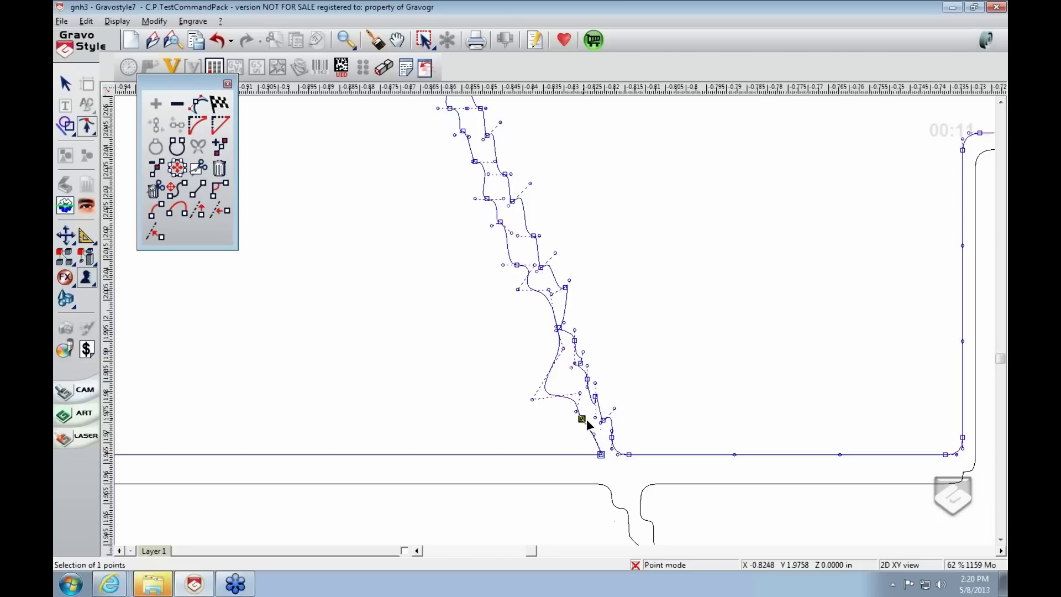
left_click(592, 437)
left_click(594, 435)
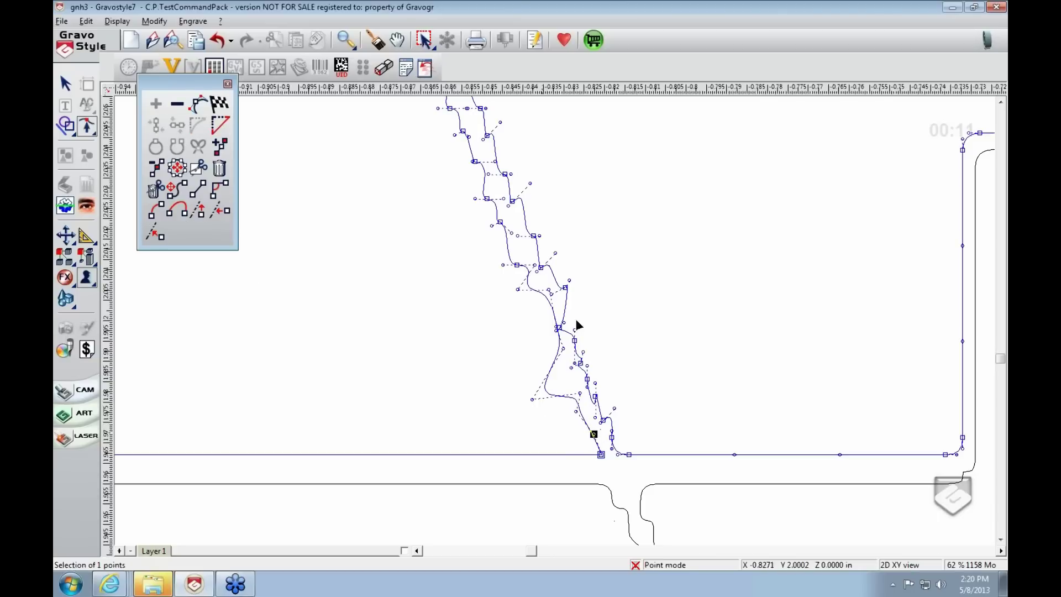
left_click(219, 169)
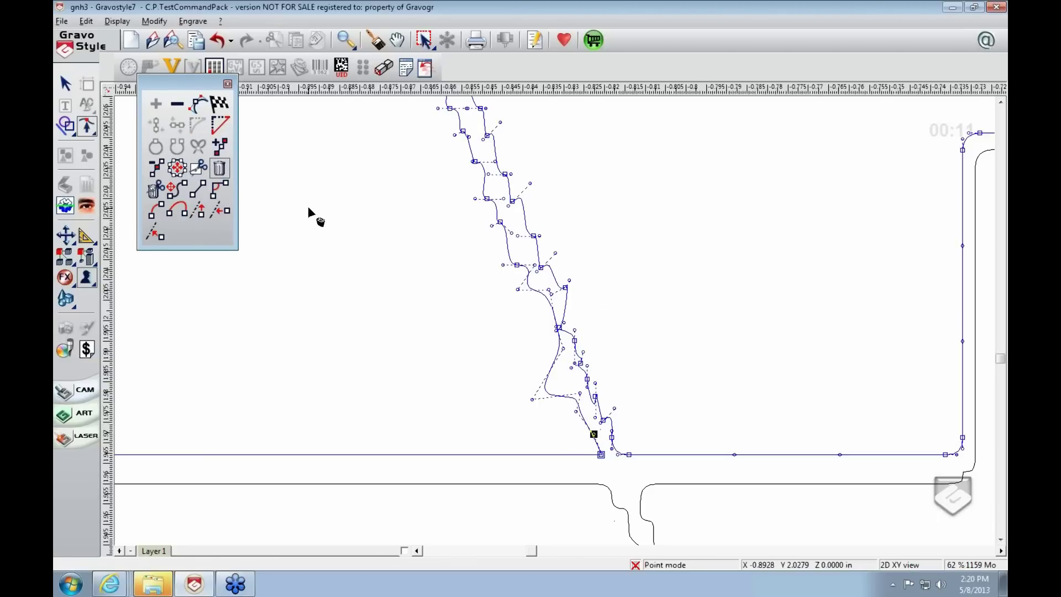
scroll(308, 208, "down", 2)
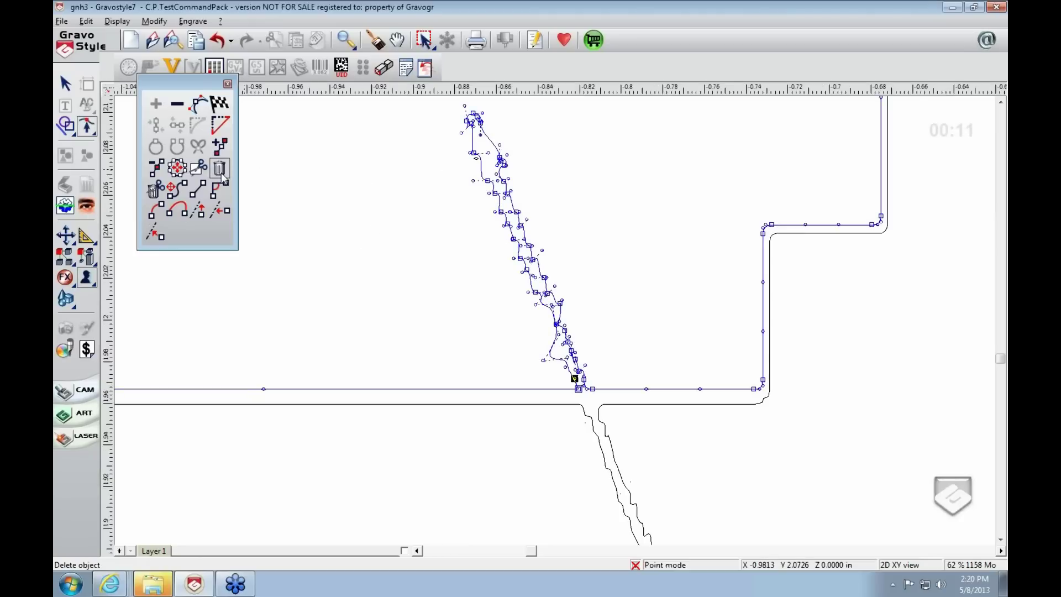
scroll(368, 198, "down", 1)
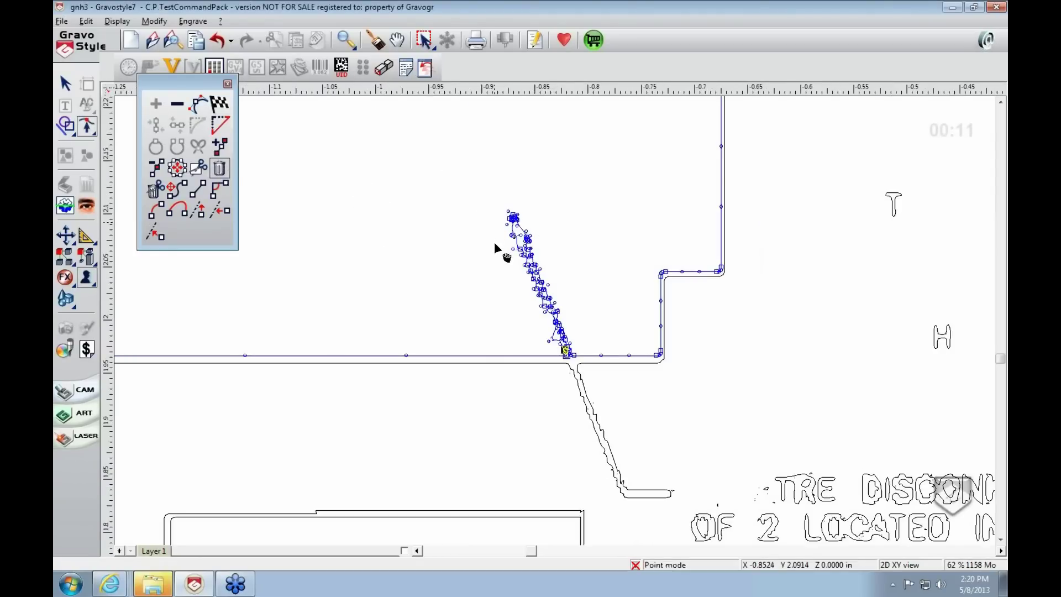
left_click(513, 246)
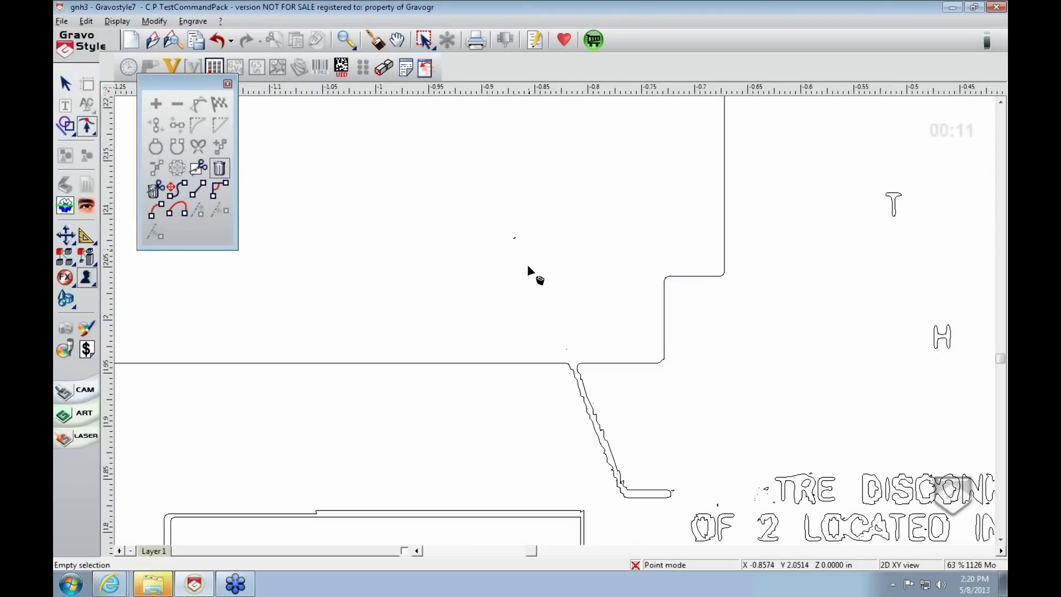
left_click(221, 43)
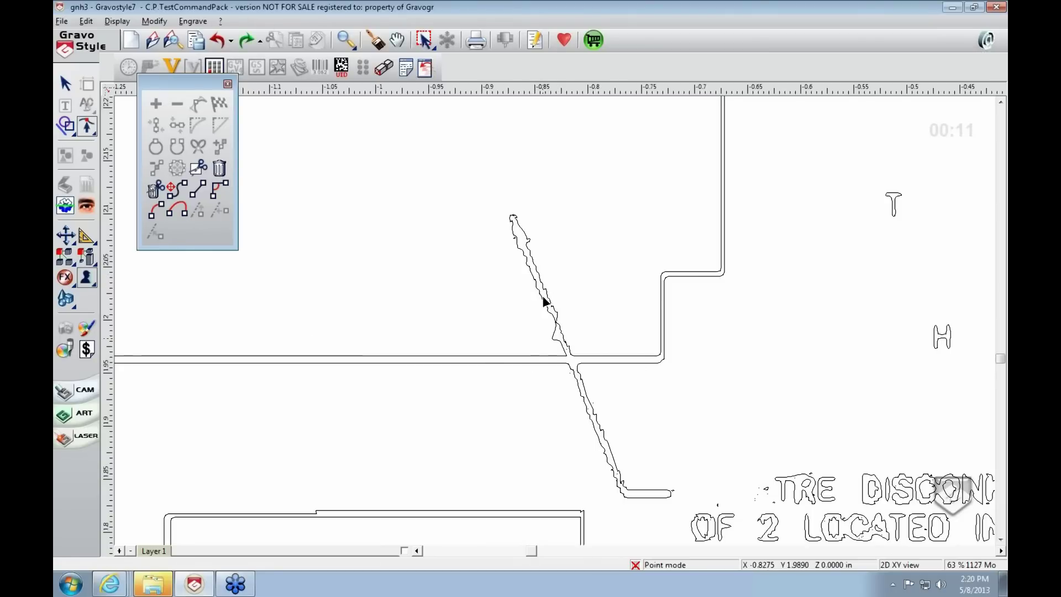
left_click(536, 276)
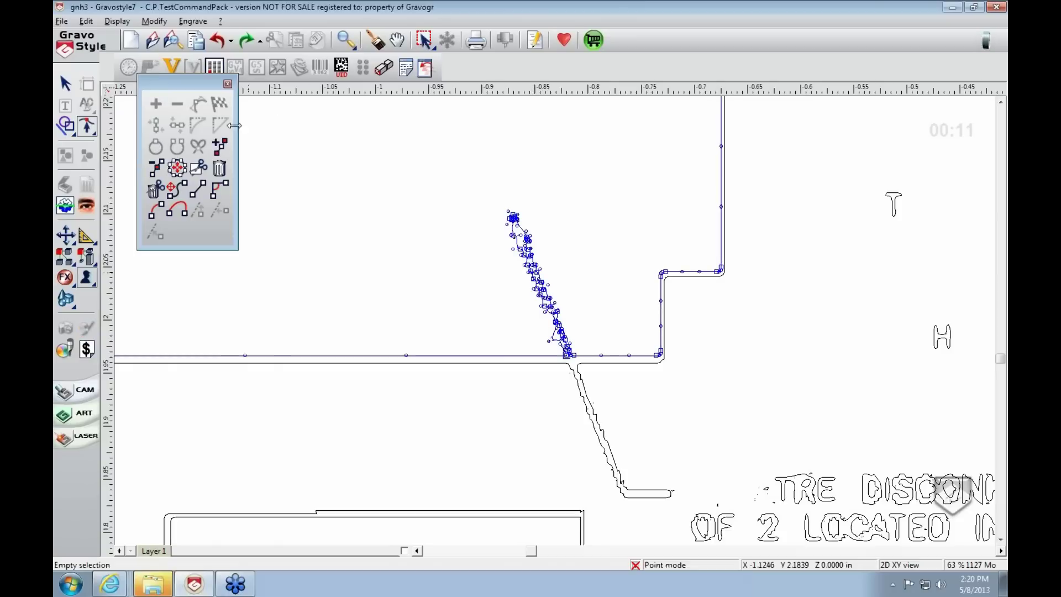
left_click(224, 166)
left_click(540, 291)
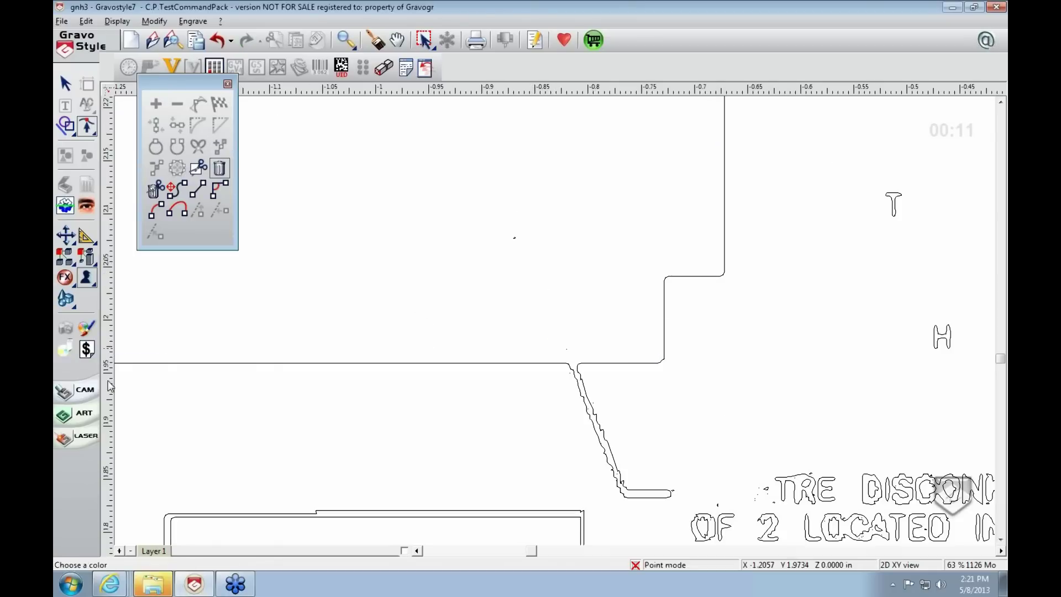
left_click(217, 41)
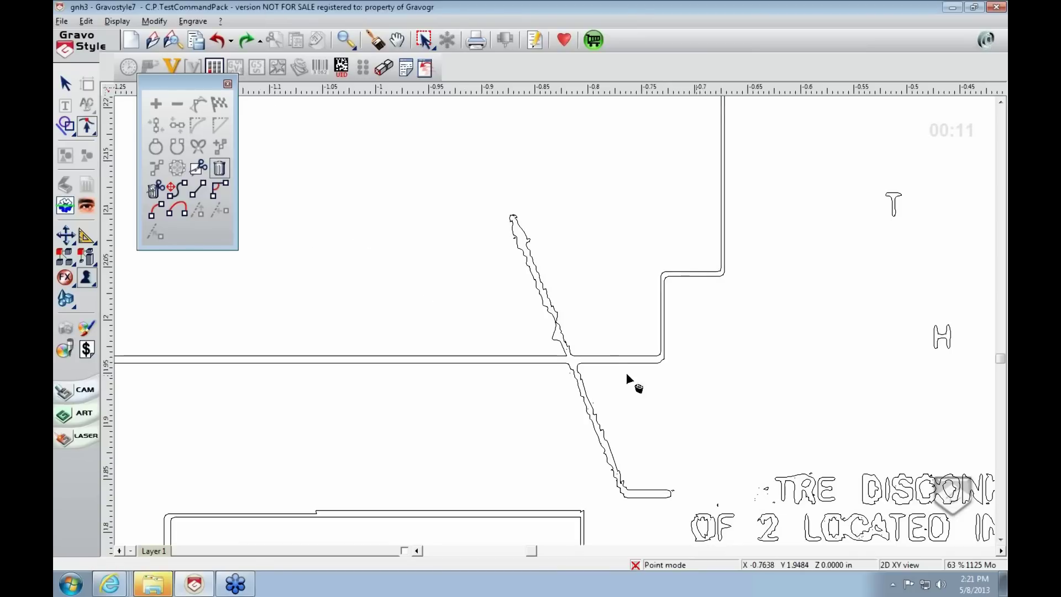
scroll(571, 356, "up", 2)
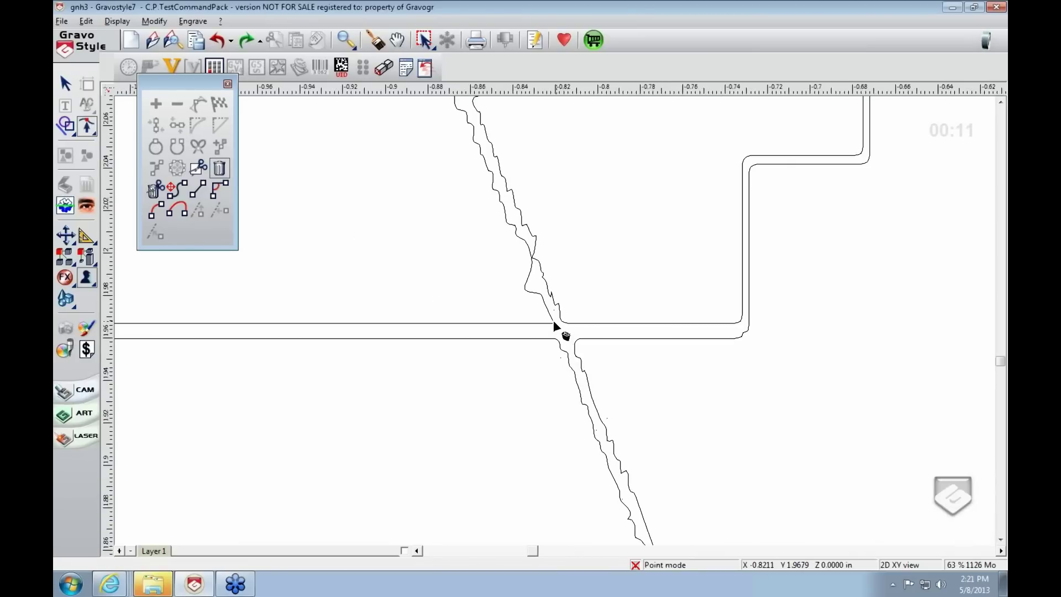
Zoom into the junction, select the outline's corner node, and choose Automatic Connection
scroll(556, 320, "up", 2)
scroll(571, 323, "up", 2)
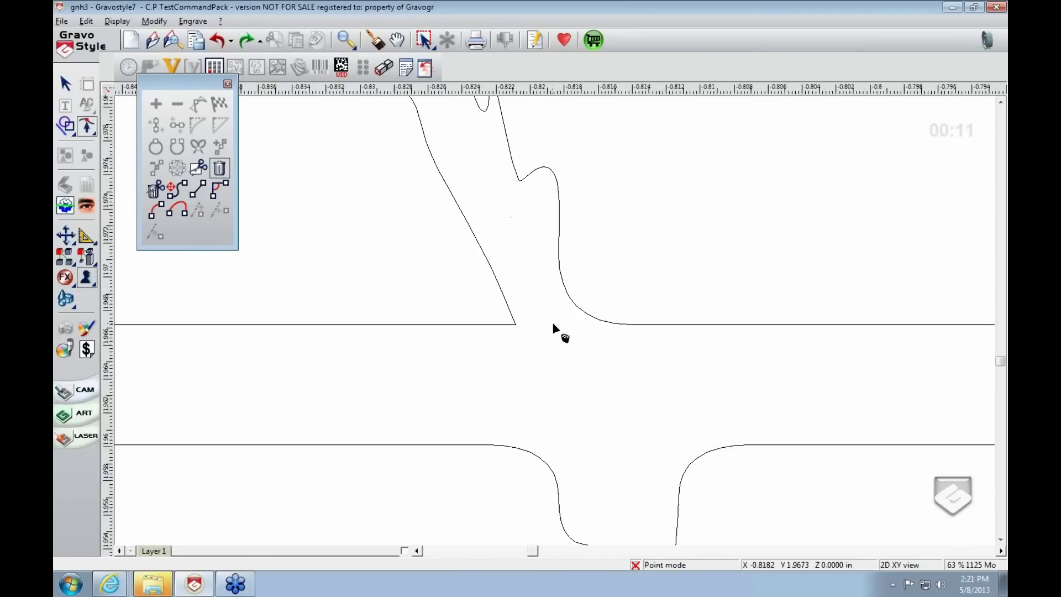
left_click(87, 86)
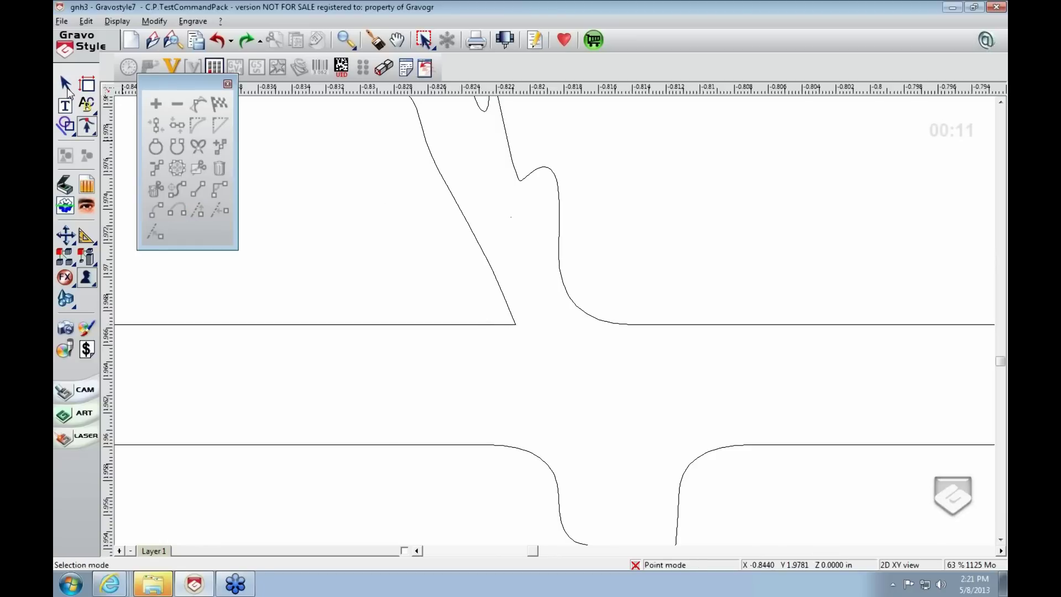
left_click(87, 126)
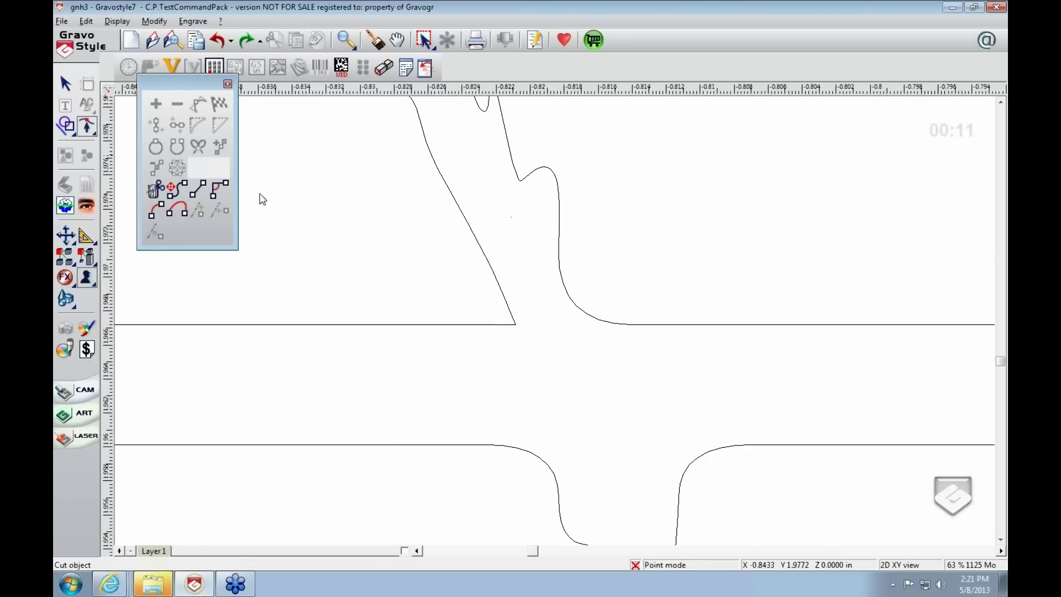
left_click(516, 324)
left_click(515, 324)
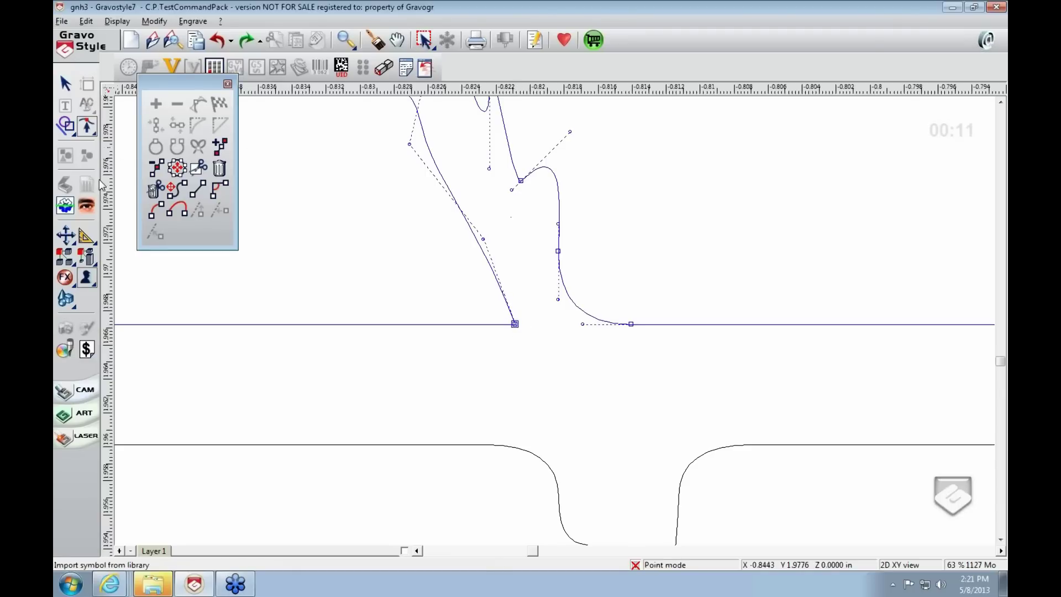
left_click(220, 147)
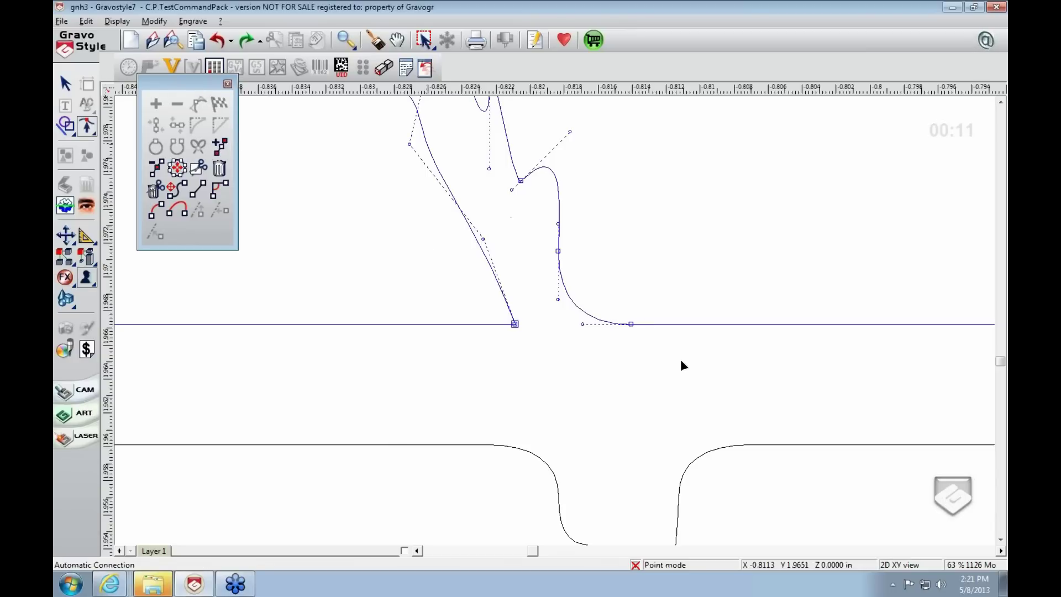
scroll(510, 324, "up", 3)
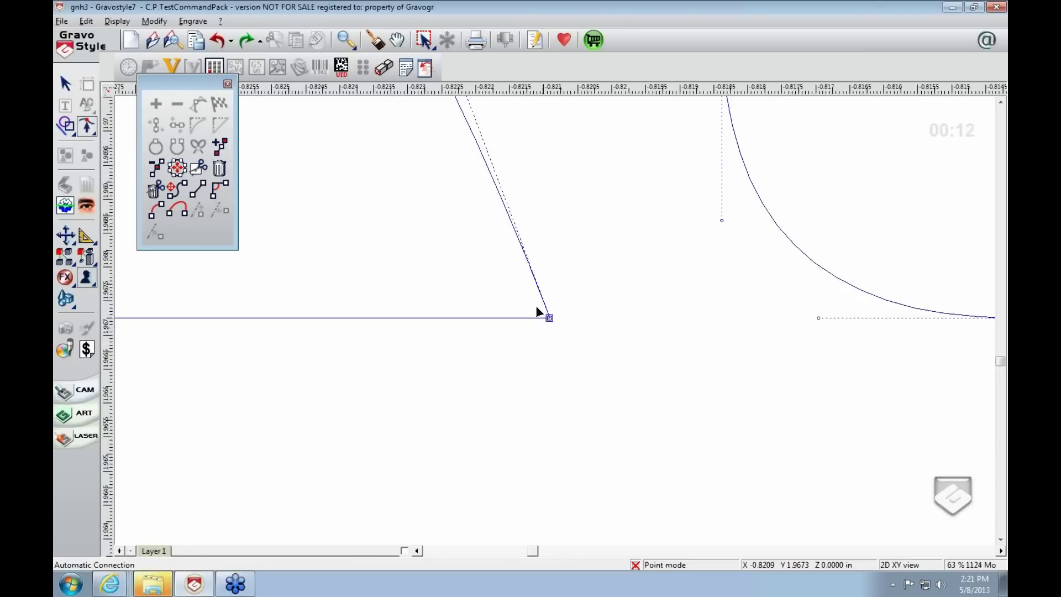
Convert the corner node to a point and add a new node on the line right of the arc
left_click(545, 320)
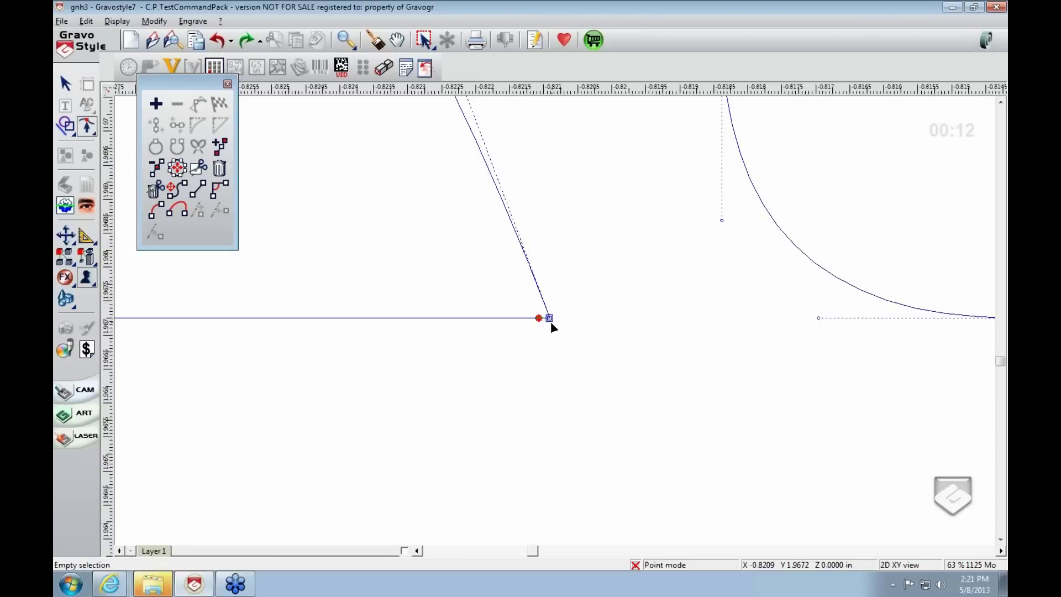
left_click(155, 104)
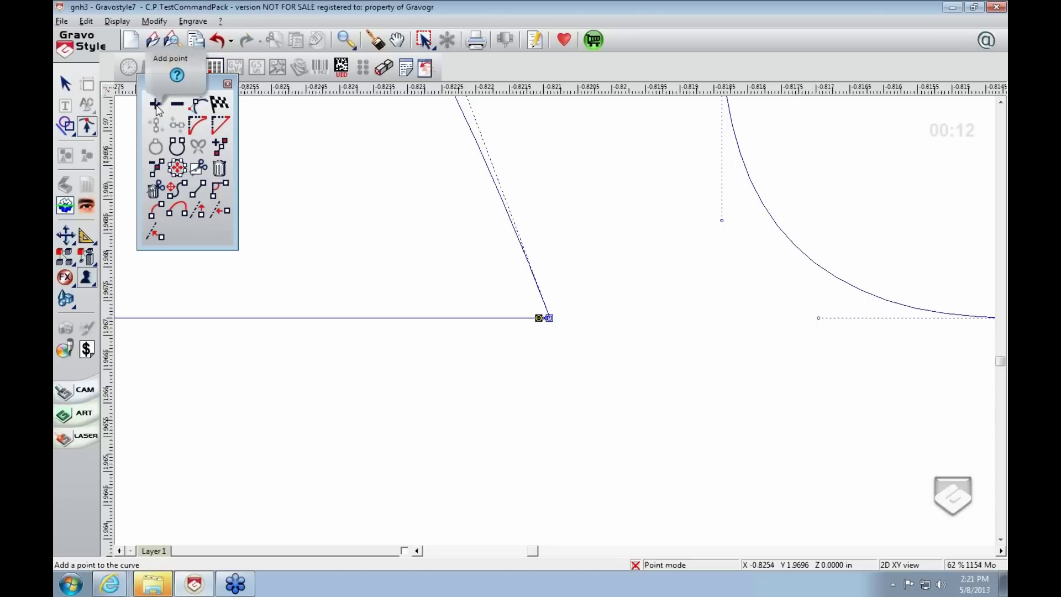
left_click(499, 333)
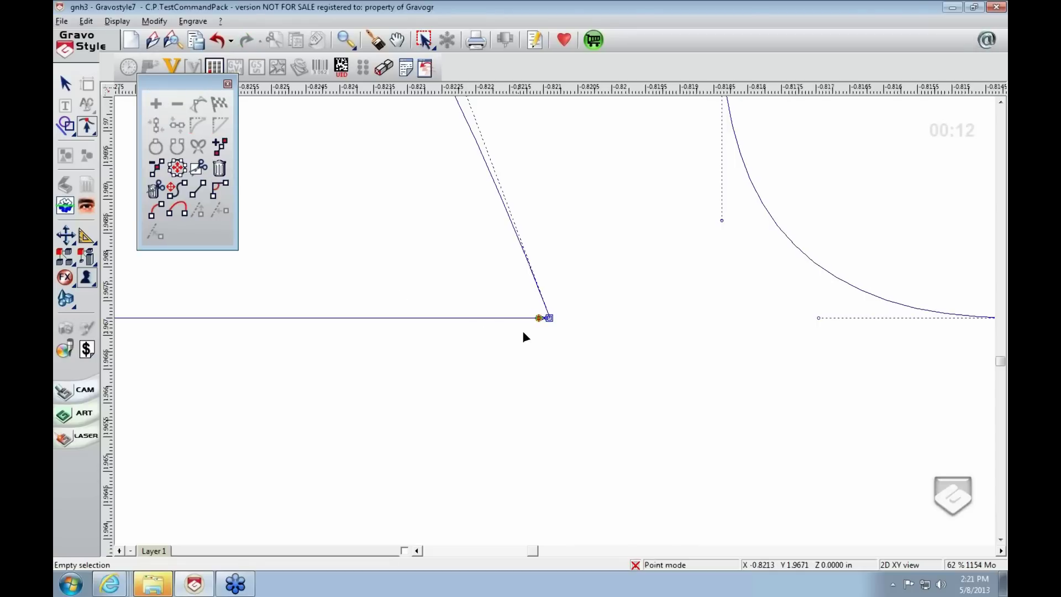
scroll(746, 339, "down", 1)
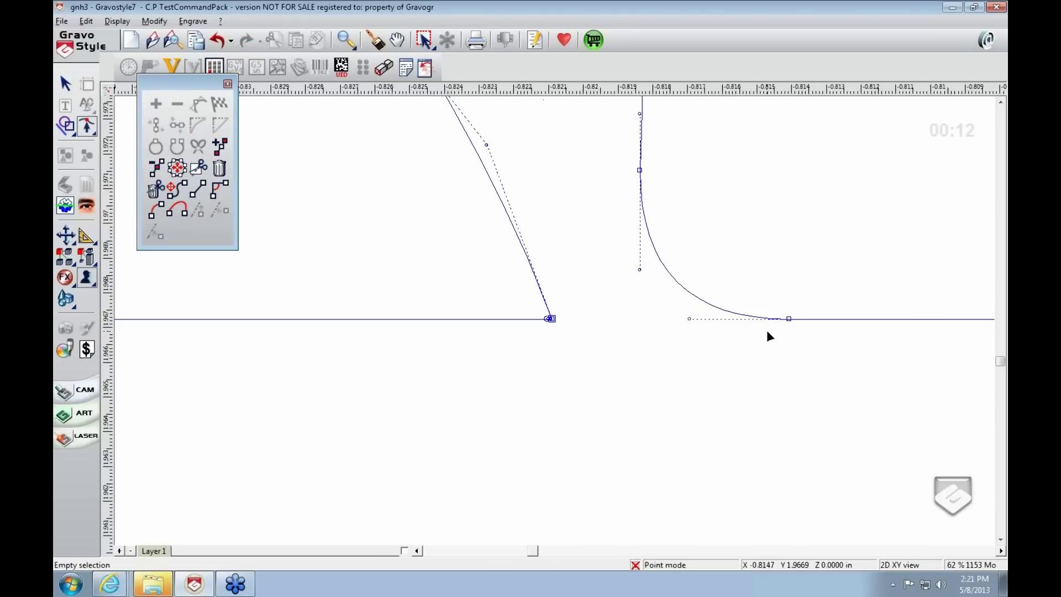
left_click(800, 319)
left_click(156, 104)
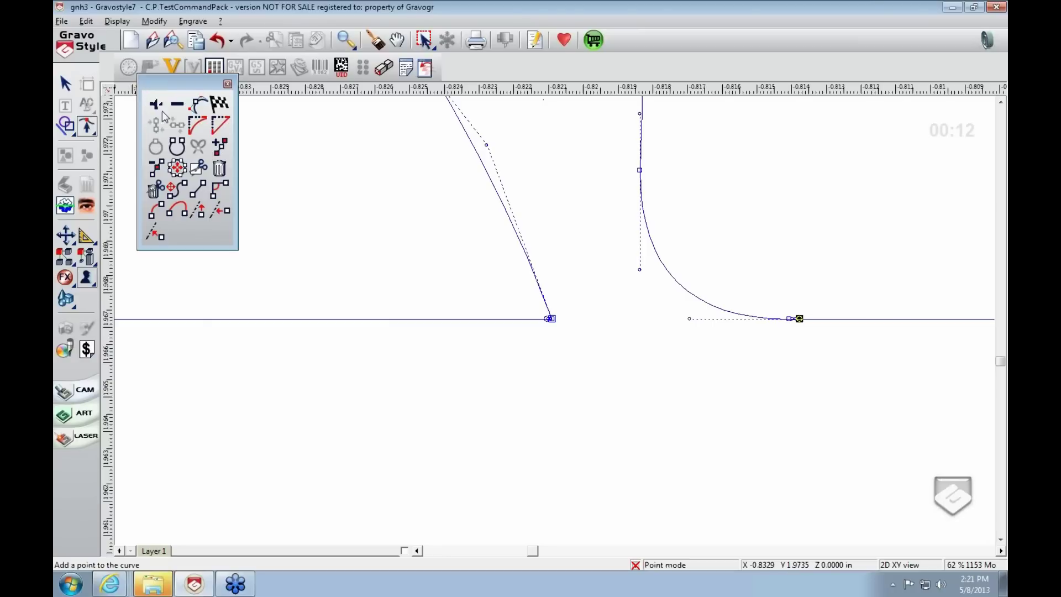
Delete two nodes on the right-hand curve so it bends steeply into the wall line
left_click(550, 319)
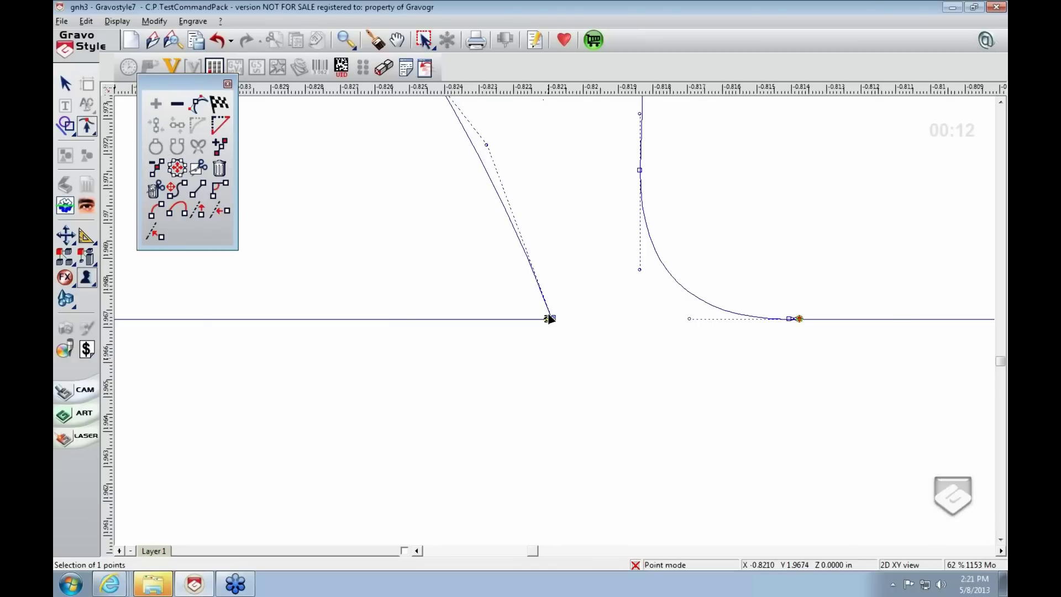
left_click(596, 335)
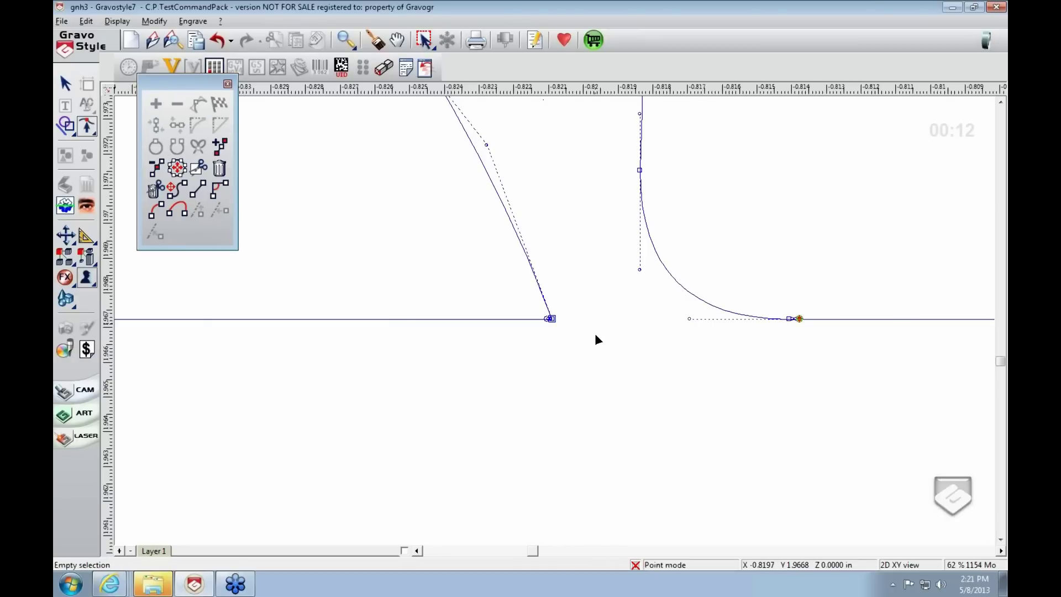
left_click(551, 319)
left_click(575, 287)
scroll(638, 240, "down", 2)
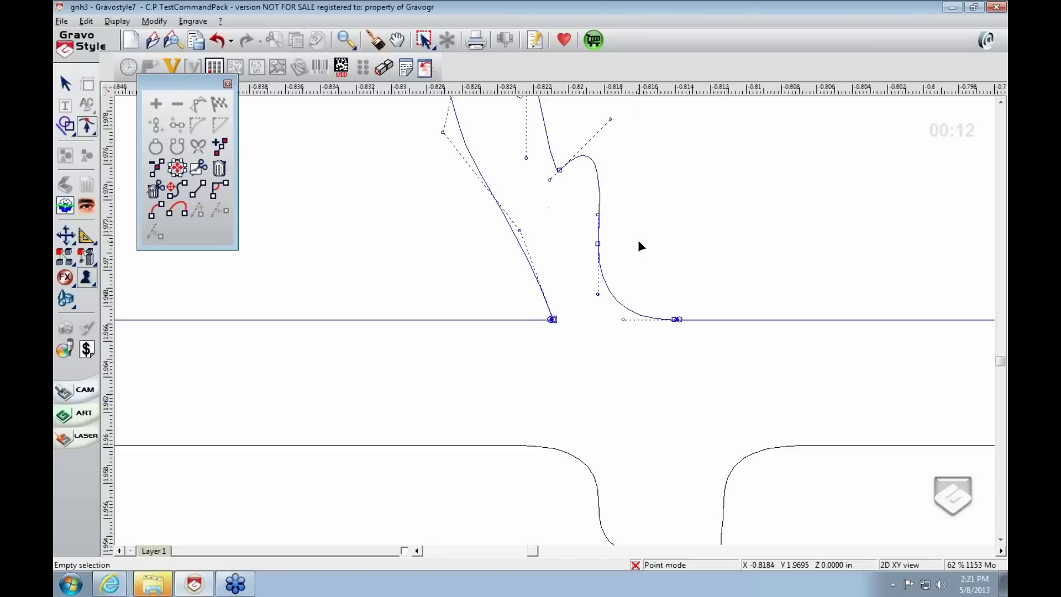
left_click(597, 244)
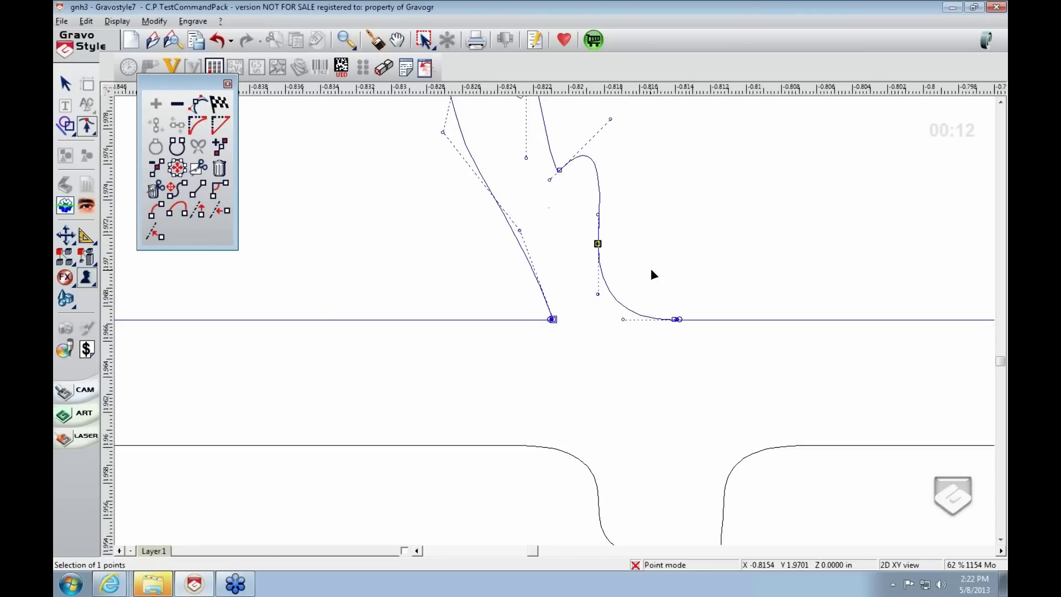
key("Delete")
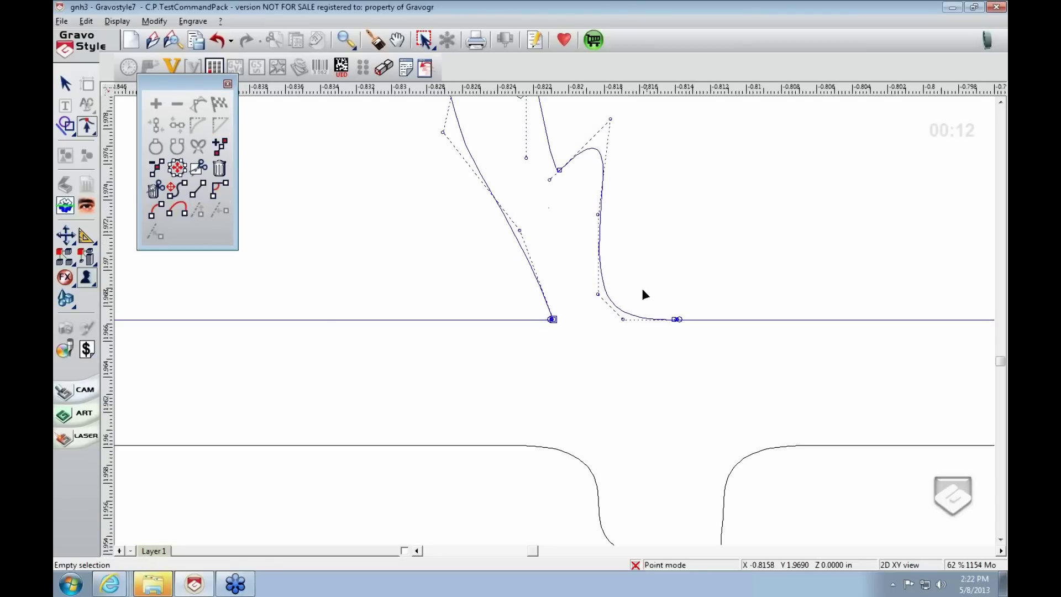
left_click(600, 218)
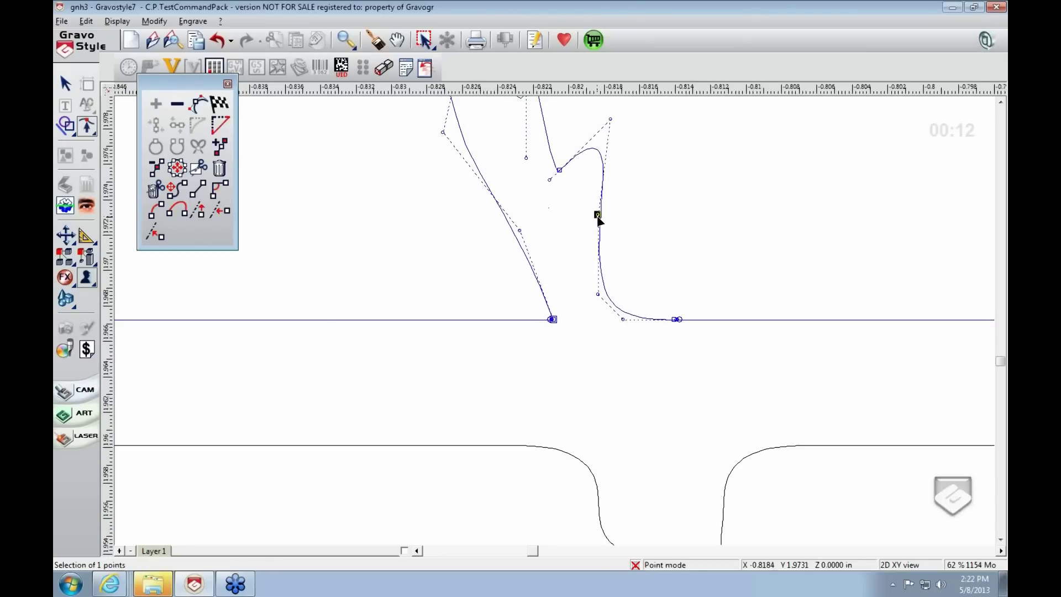
key("Delete")
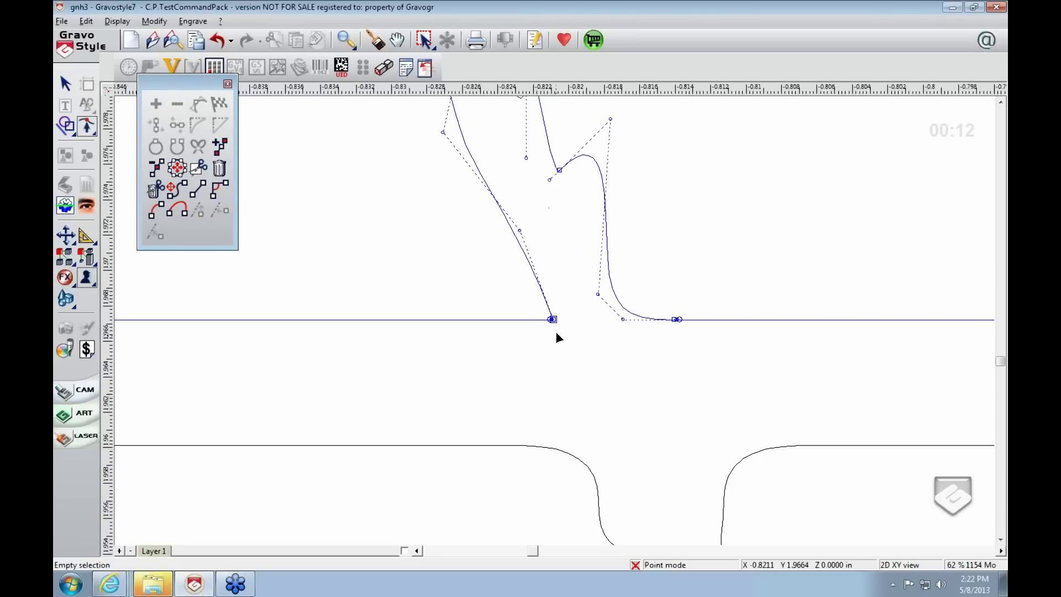
With the scissors tool, cut the contour at the junction point and draw a cut line across the crossing contours
scroll(557, 327, "down", 2)
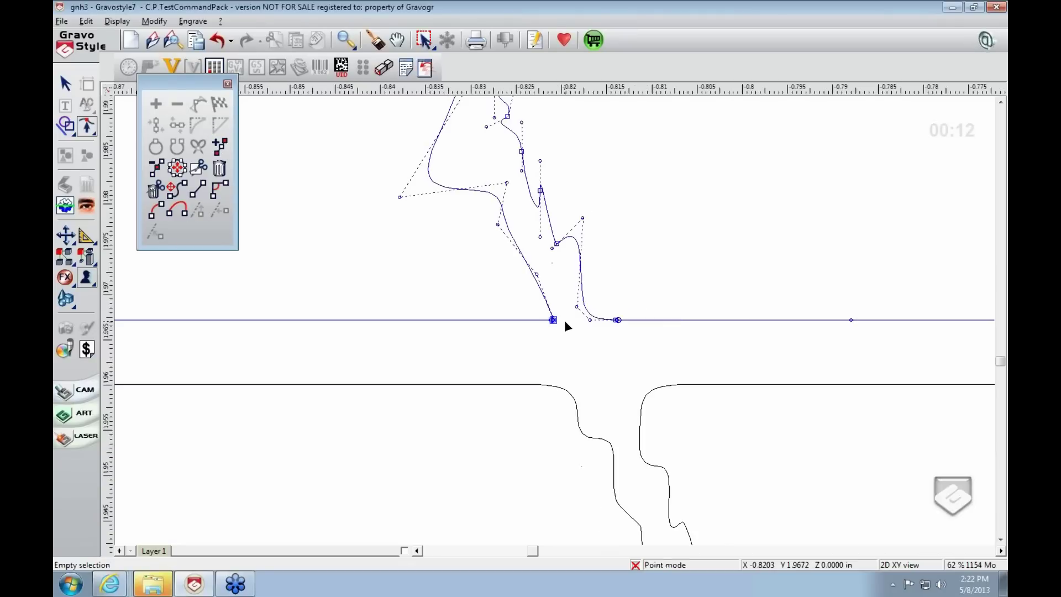
left_click(197, 175)
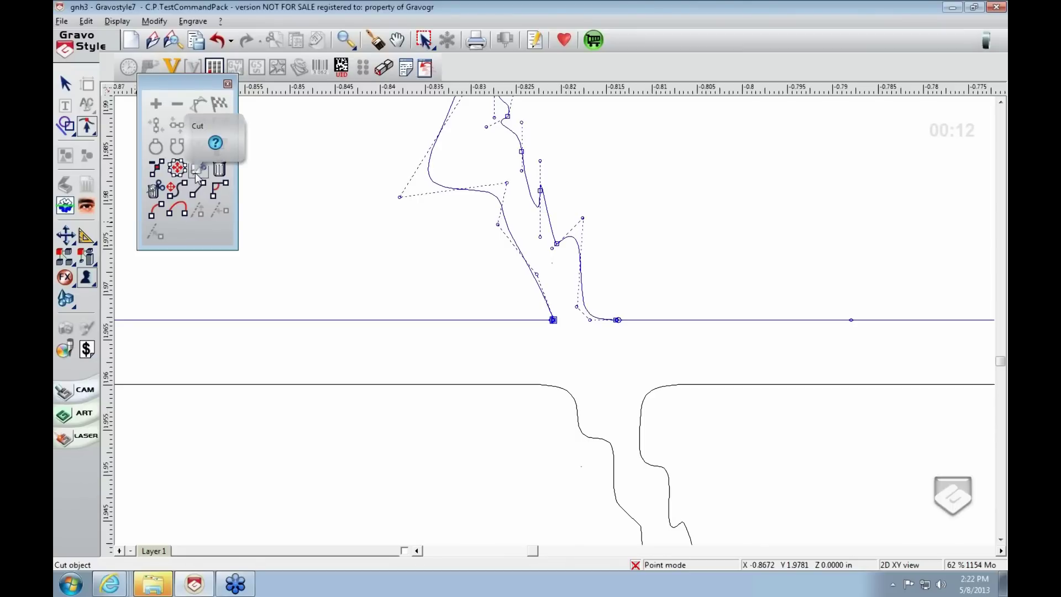
left_click(486, 192)
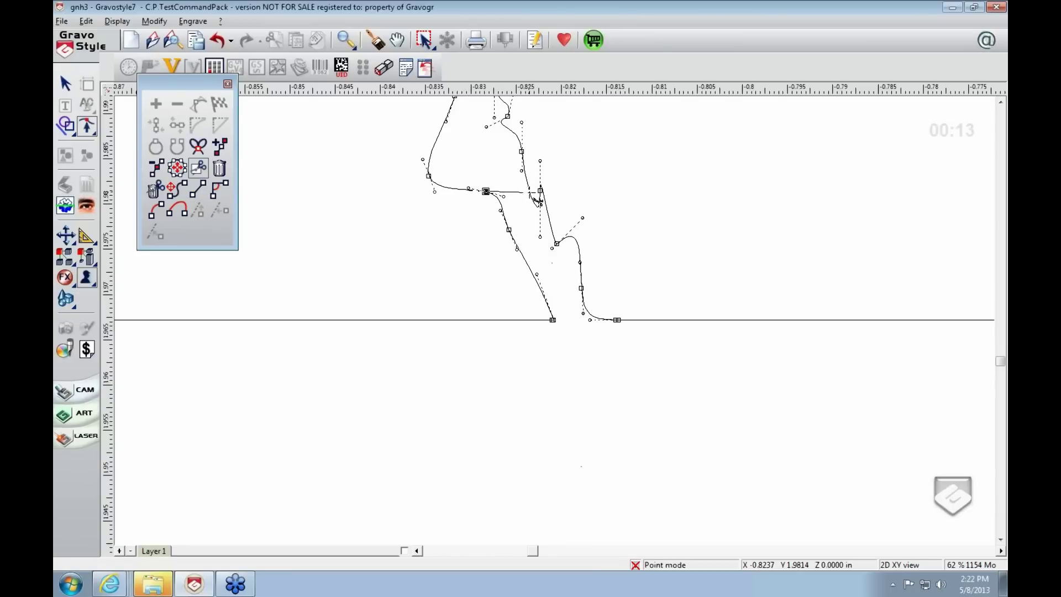
left_click(540, 193)
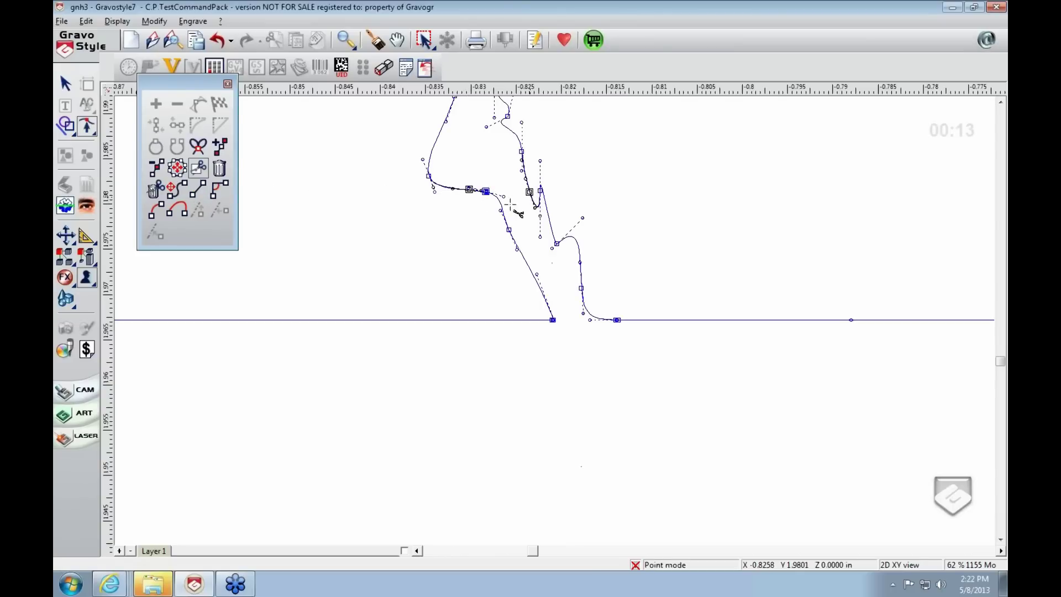
left_click(457, 225)
left_click(558, 182)
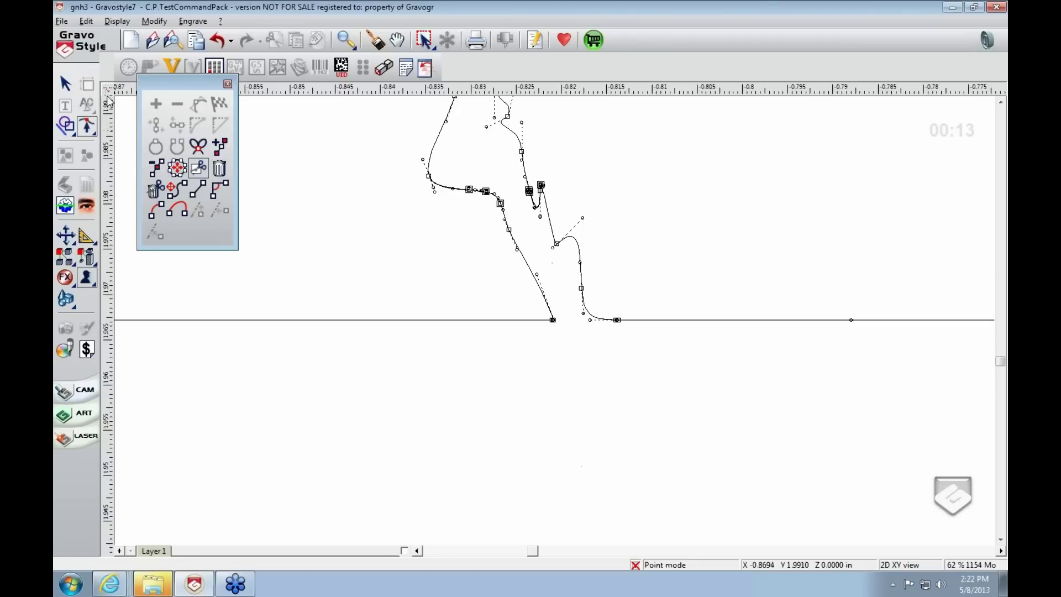
Delete the stray upper-left and upper-right contour pieces with the Delete object tool
left_click(219, 168)
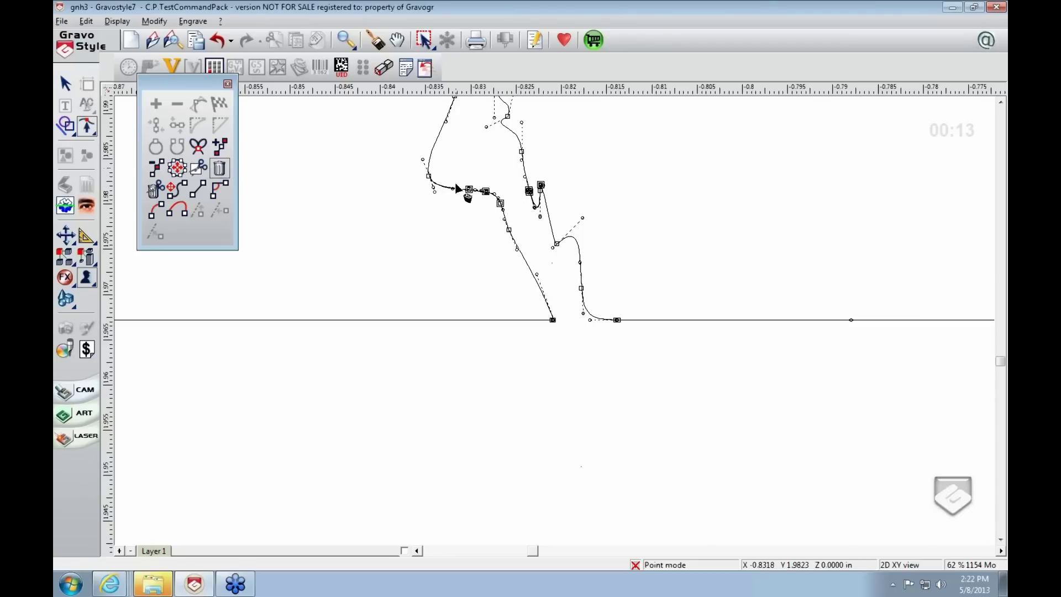
left_click(438, 141)
left_click(435, 141)
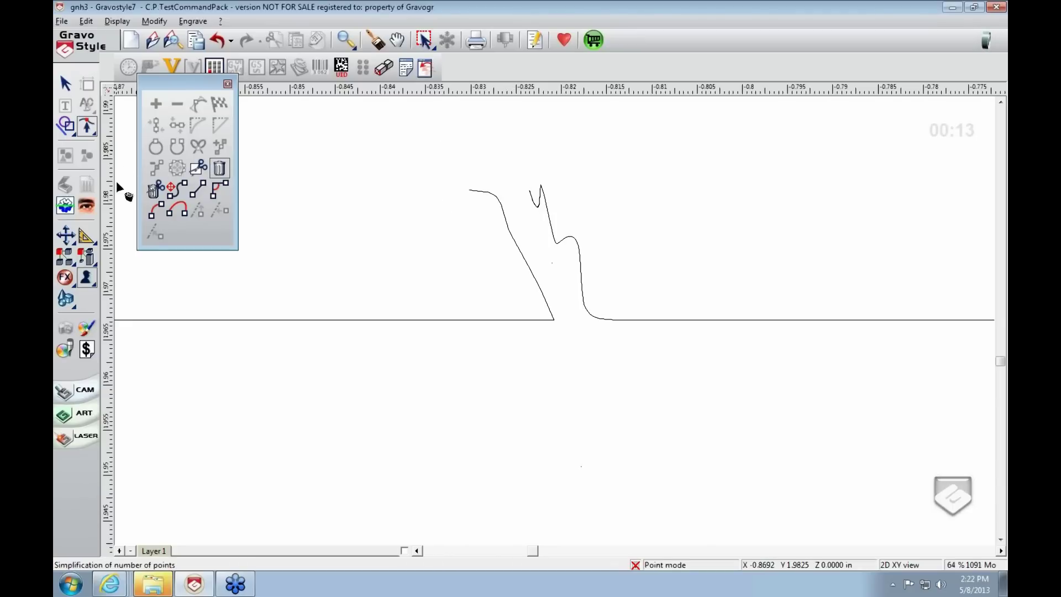
Cut the path at the slant and baseline junction, then reselect the outline curve for point editing
left_click(198, 167)
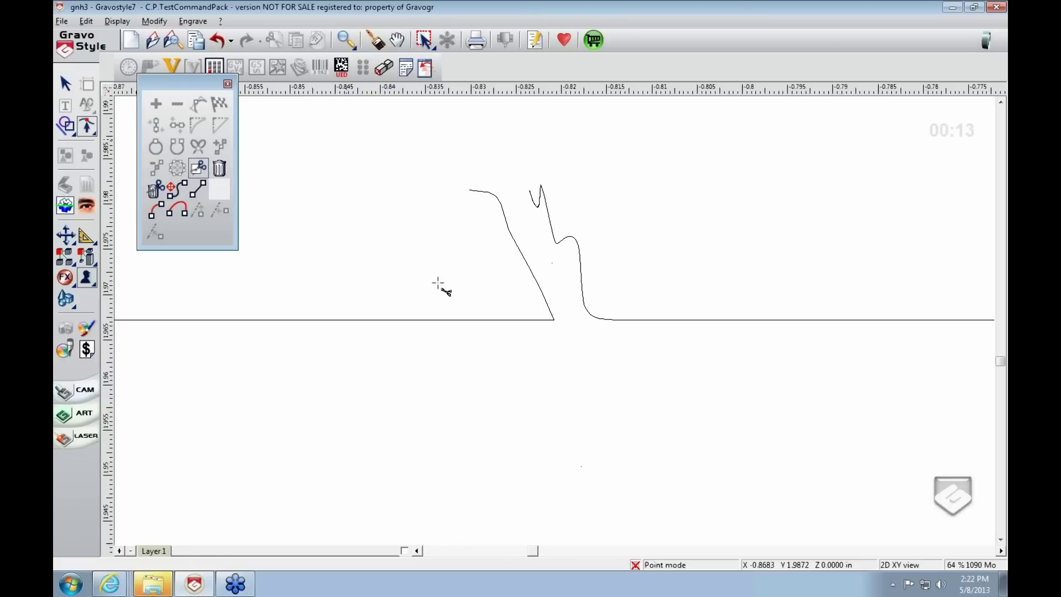
left_click(549, 318)
left_click(585, 300)
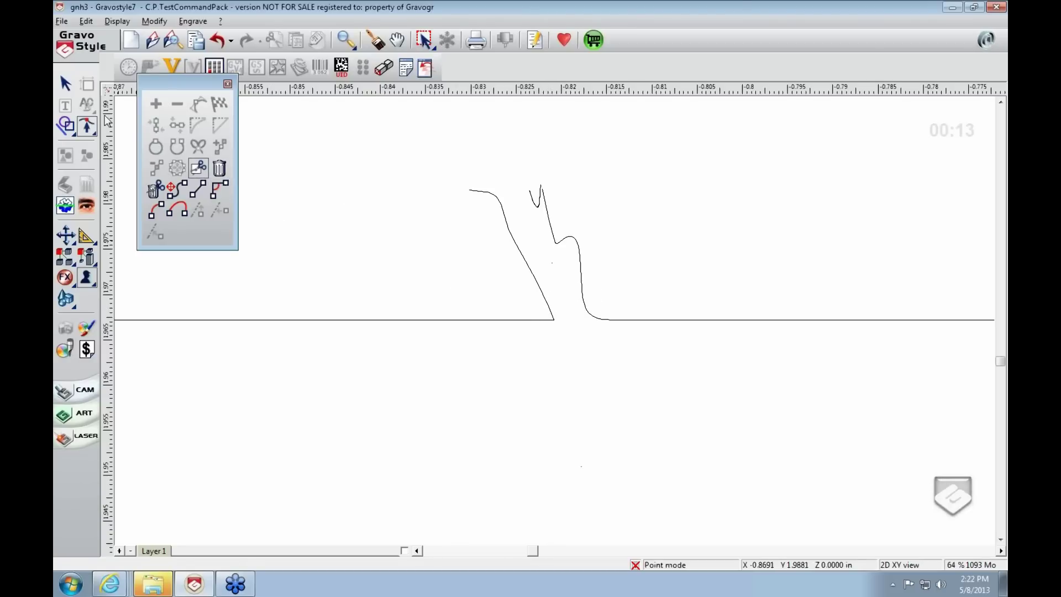
key("Escape")
left_click(545, 301)
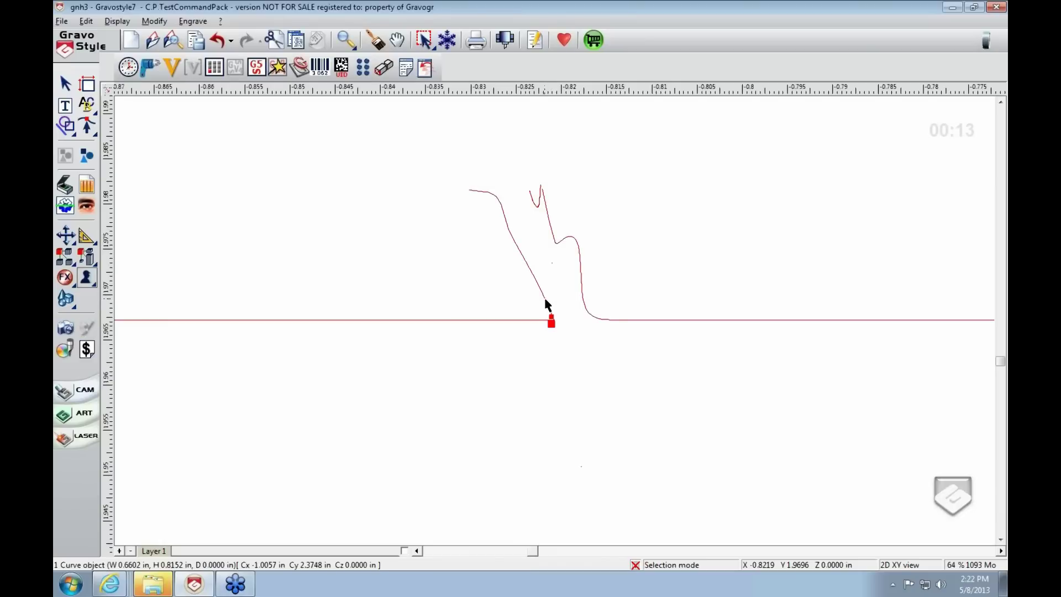
left_click(90, 130)
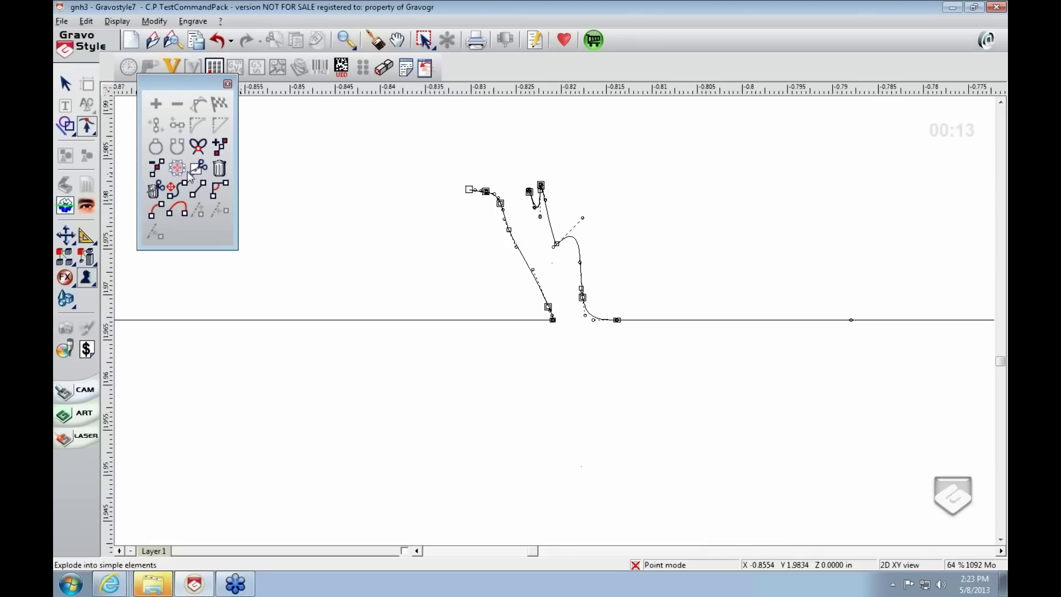
Delete the slanted line to the baseline, the top-left leftover piece and the remaining slanted spur
left_click(229, 172)
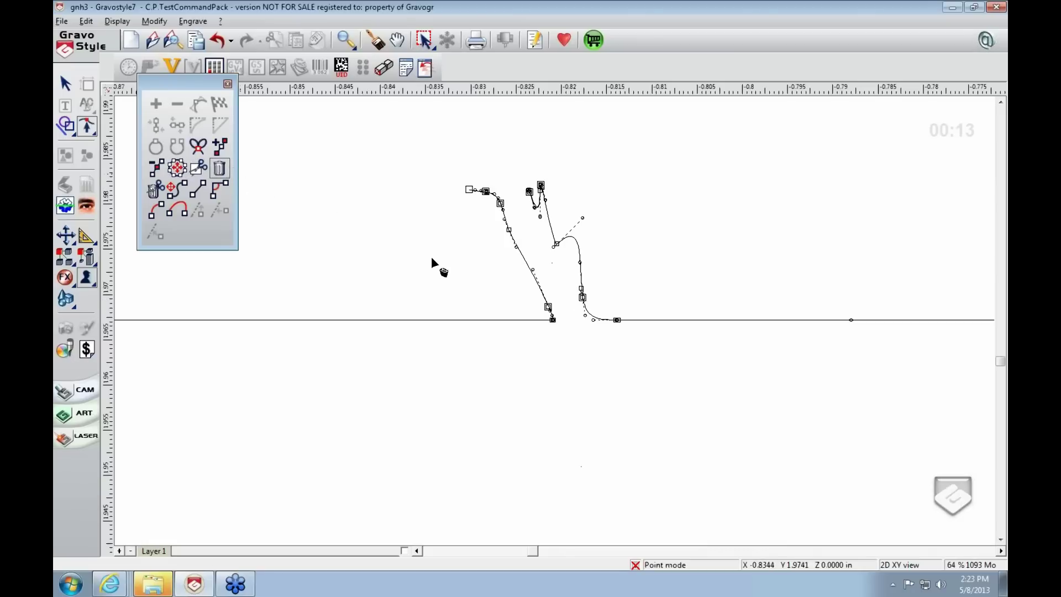
left_click(531, 272)
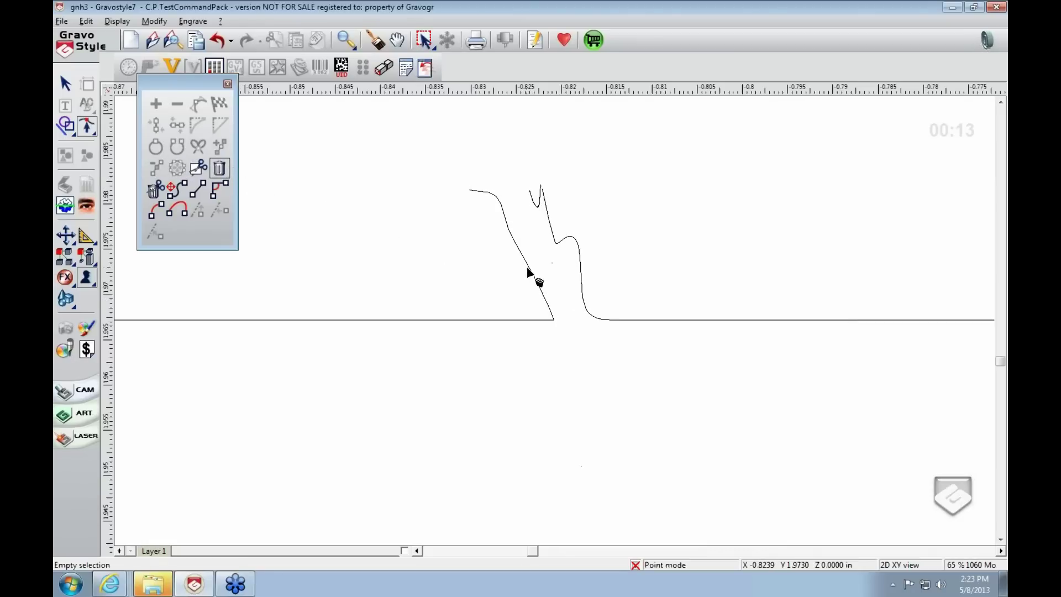
left_click(528, 268)
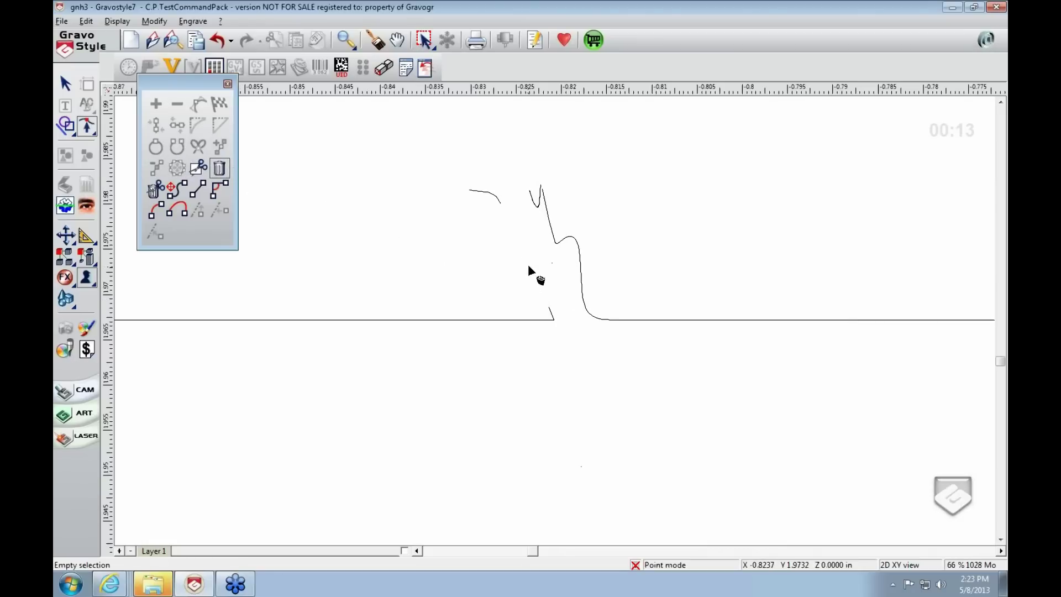
left_click(483, 195)
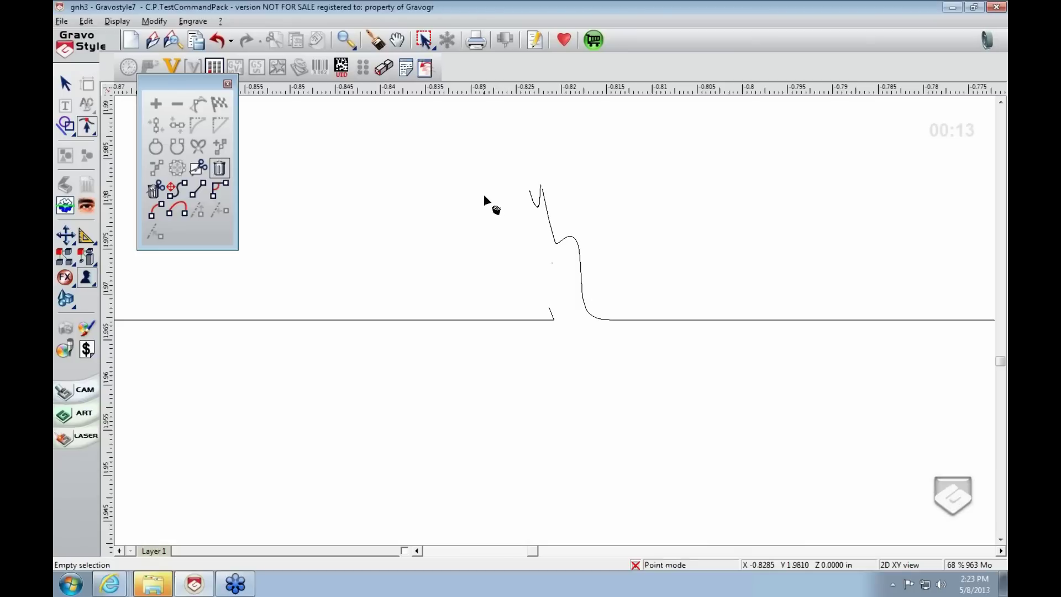
left_click(548, 205)
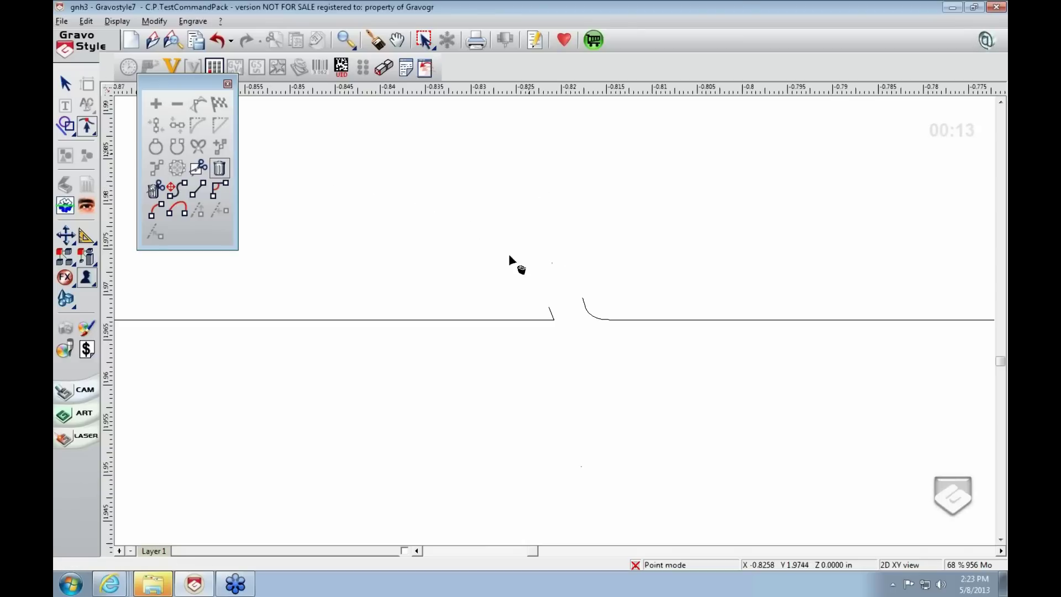
scroll(568, 324, "up", 2)
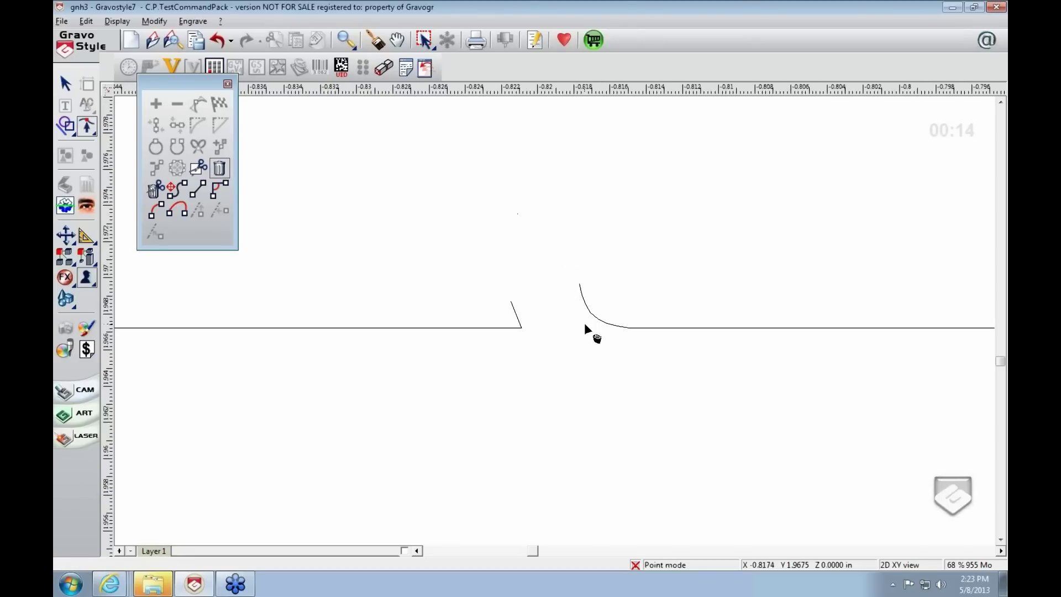
scroll(526, 330, "down", 1)
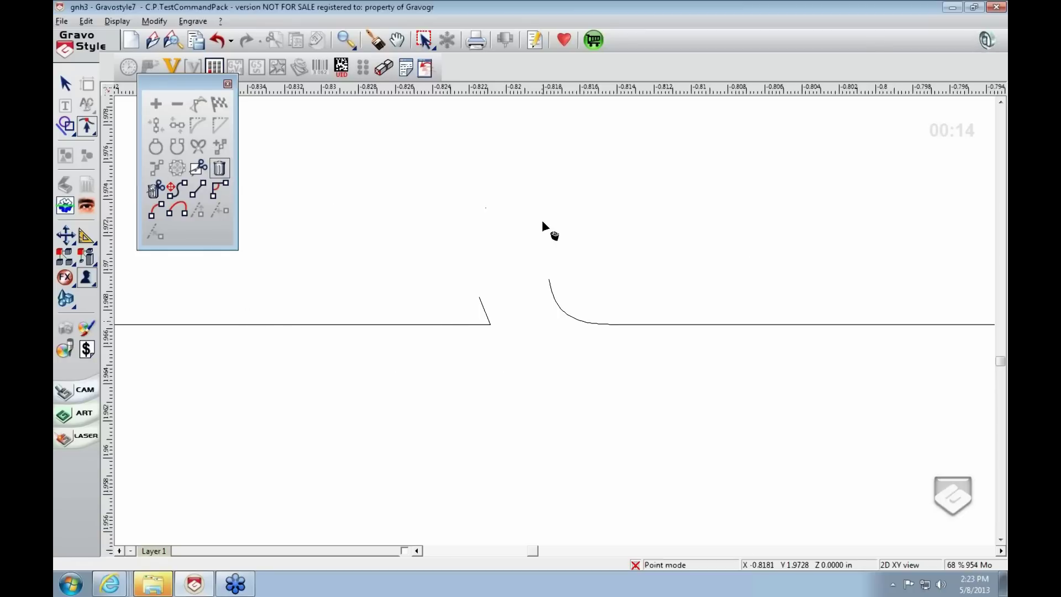
Close point editing and zoom in on the chemistry building's outline, selecting then deselecting its curve
left_click(227, 84)
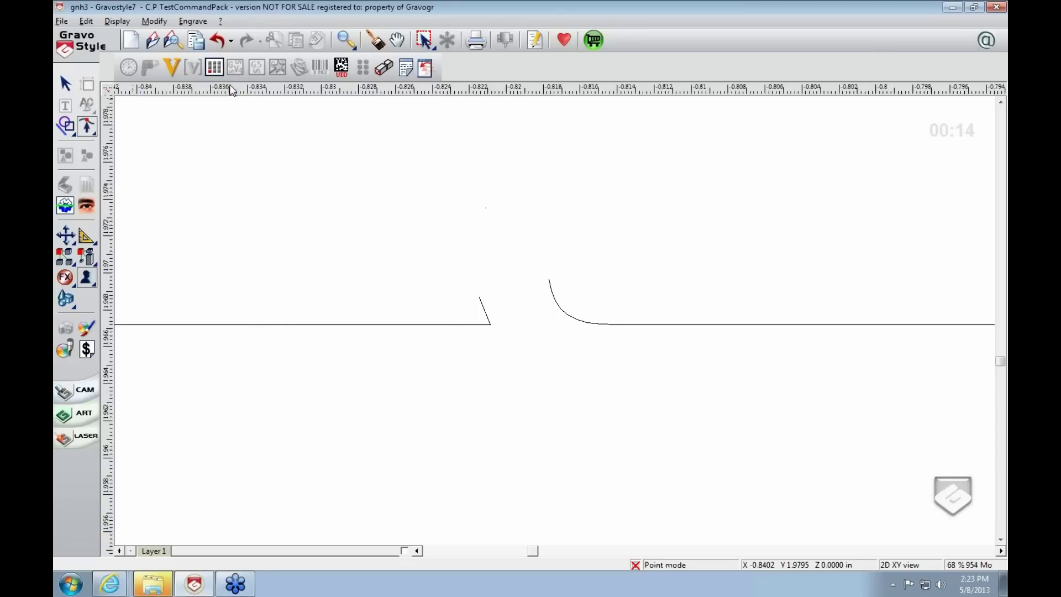
scroll(462, 363, "down", 10)
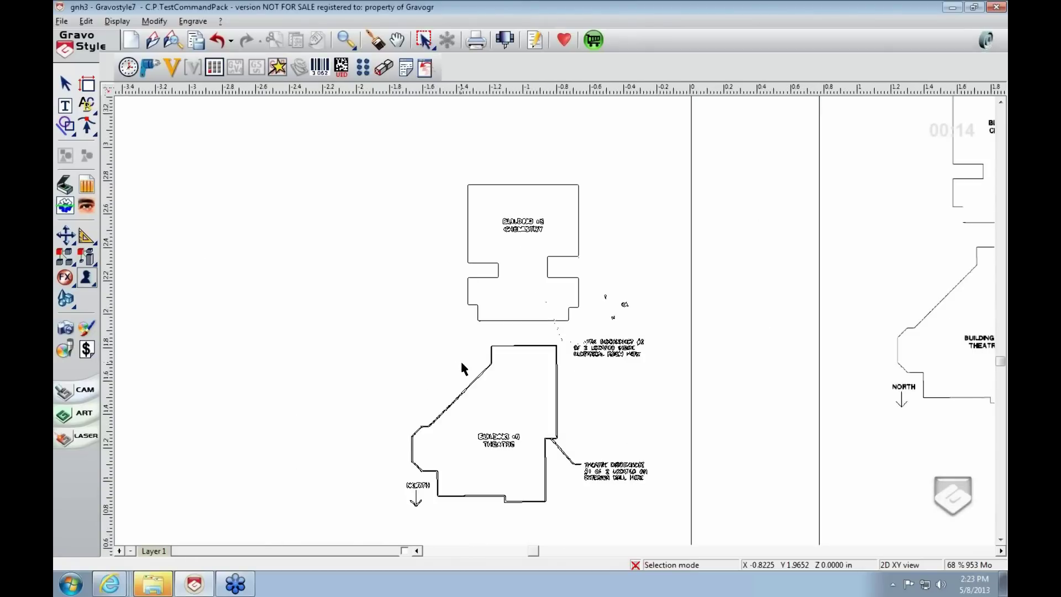
scroll(462, 365, "up", 4)
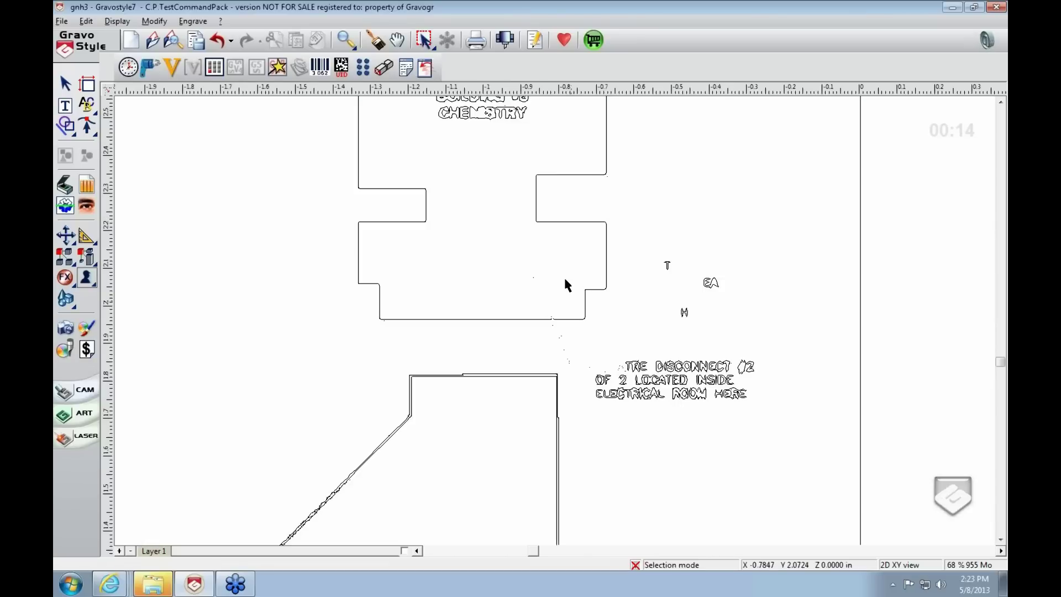
scroll(565, 279, "up", 2)
scroll(590, 327, "up", 4)
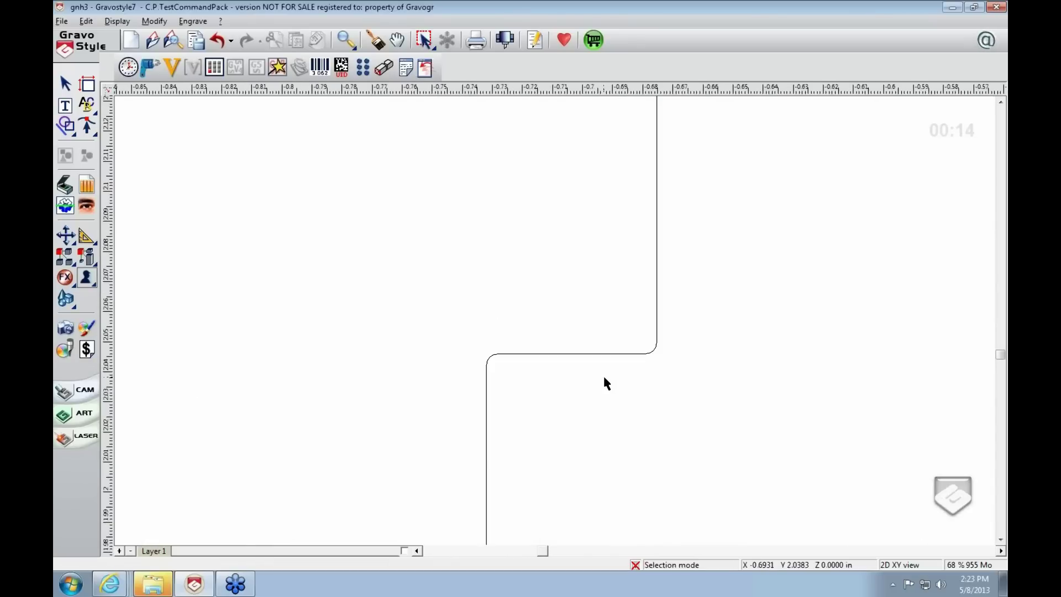
left_click(601, 360)
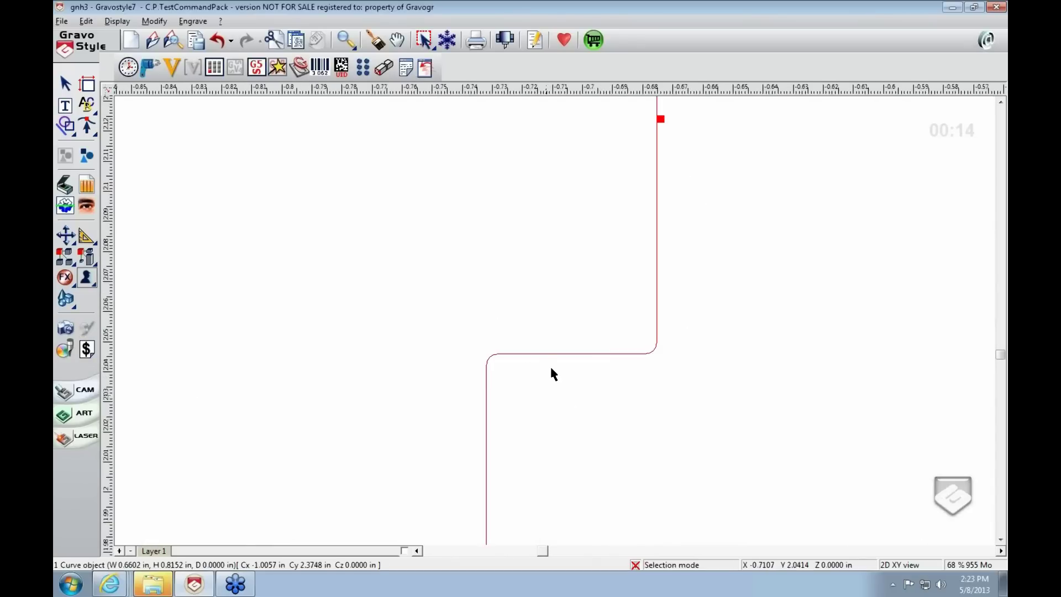
scroll(549, 365, "down", 2)
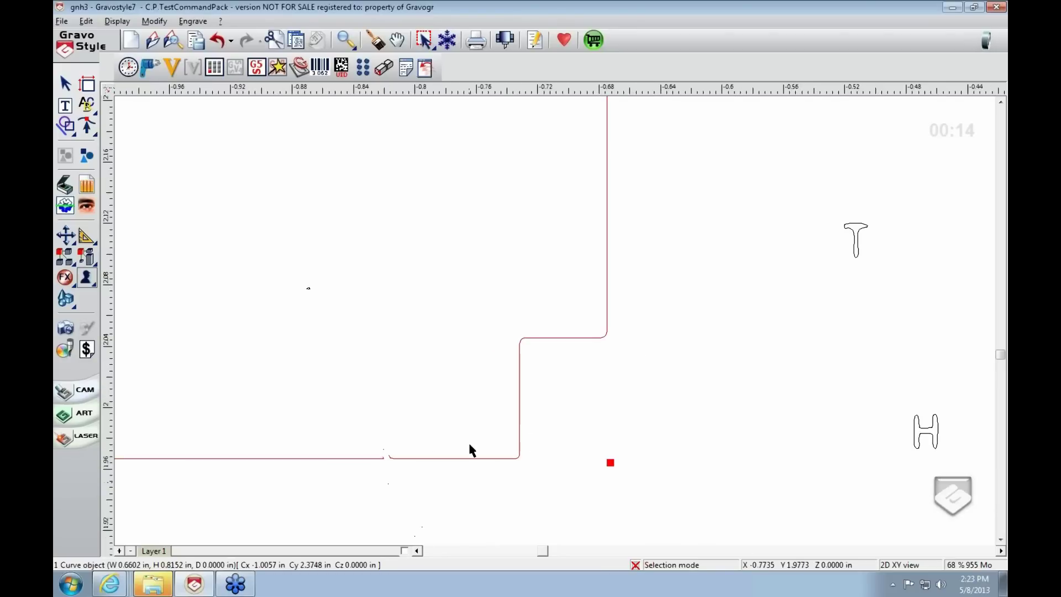
scroll(366, 423, "up", 2)
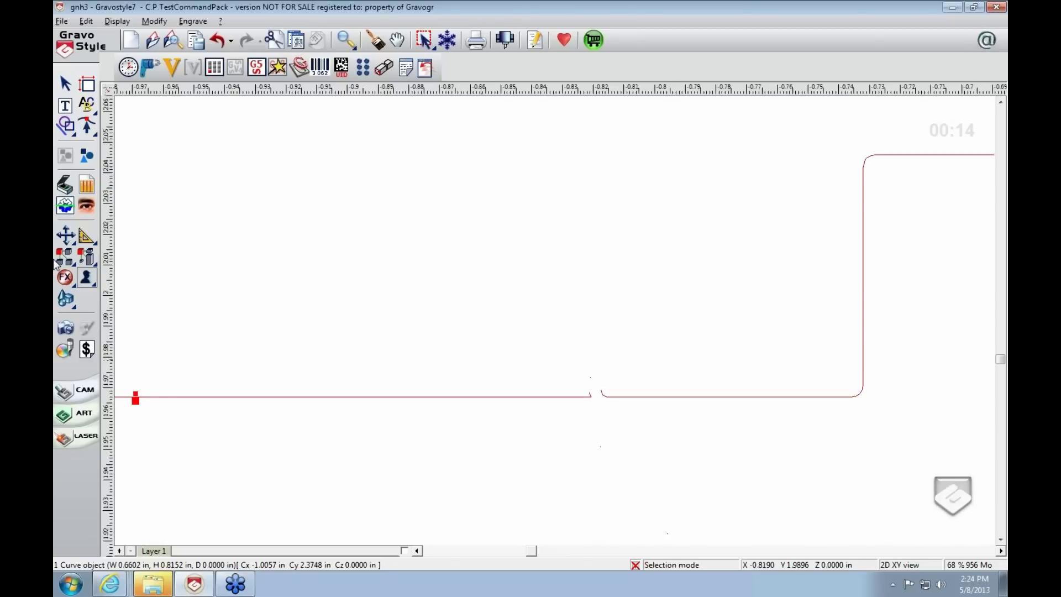
left_click(338, 252)
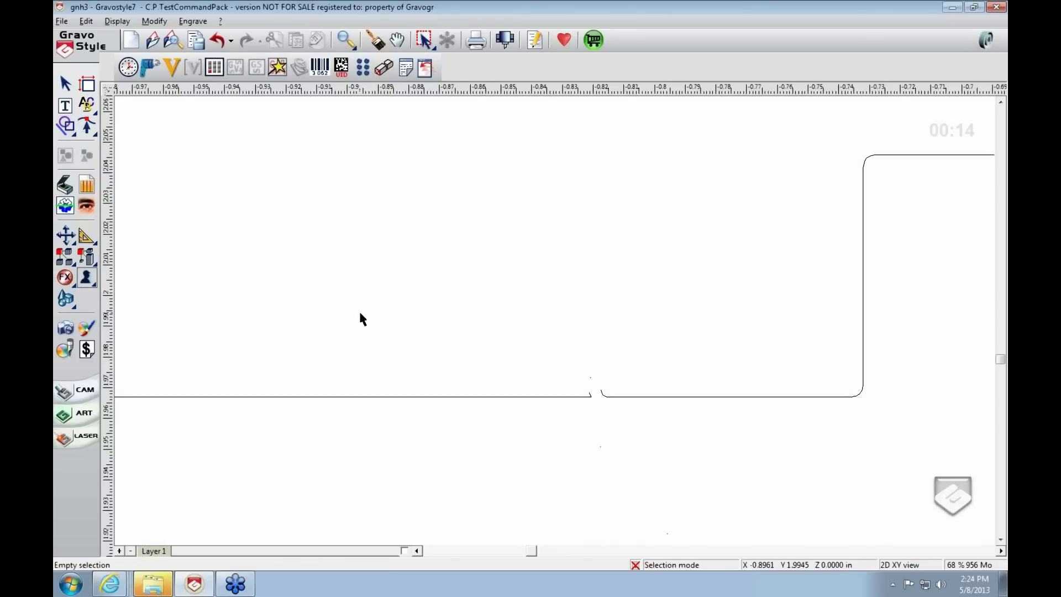
Zoom out until the chemistry building, theatre building and their labels all fit on screen
scroll(362, 319, "down", 3)
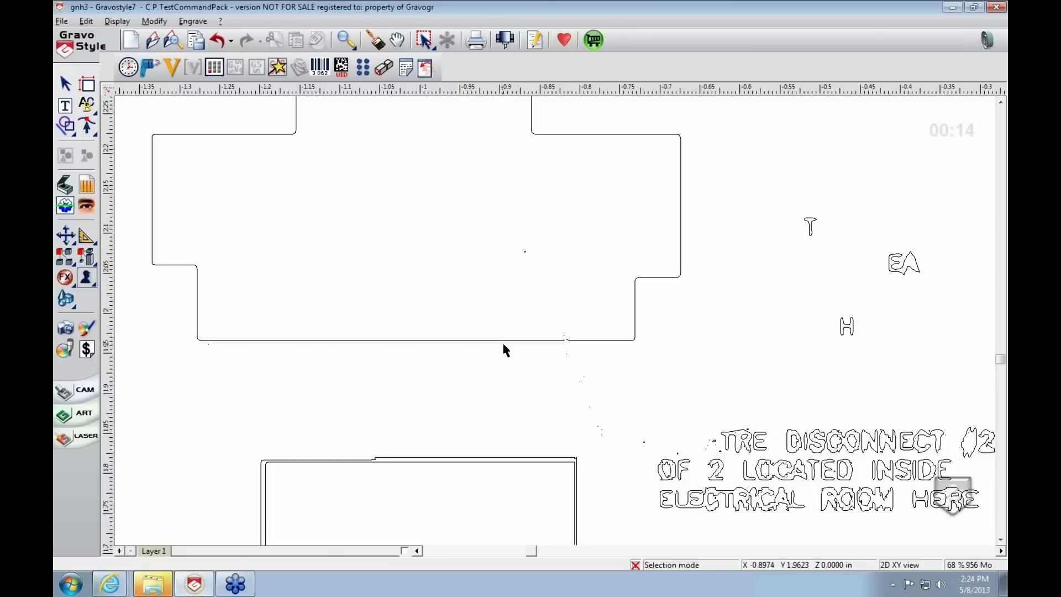
scroll(503, 345, "down", 3)
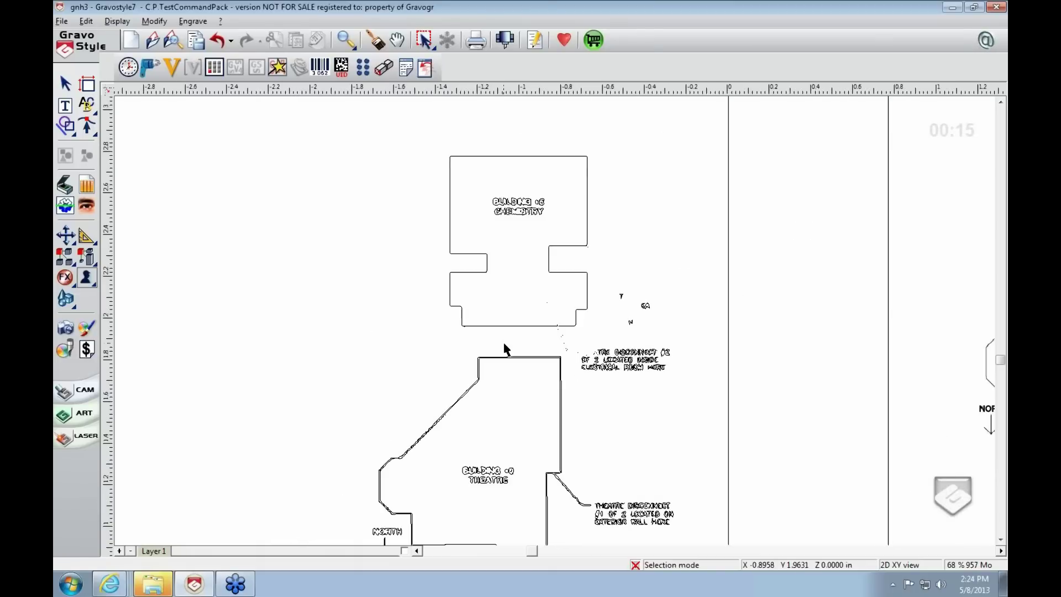